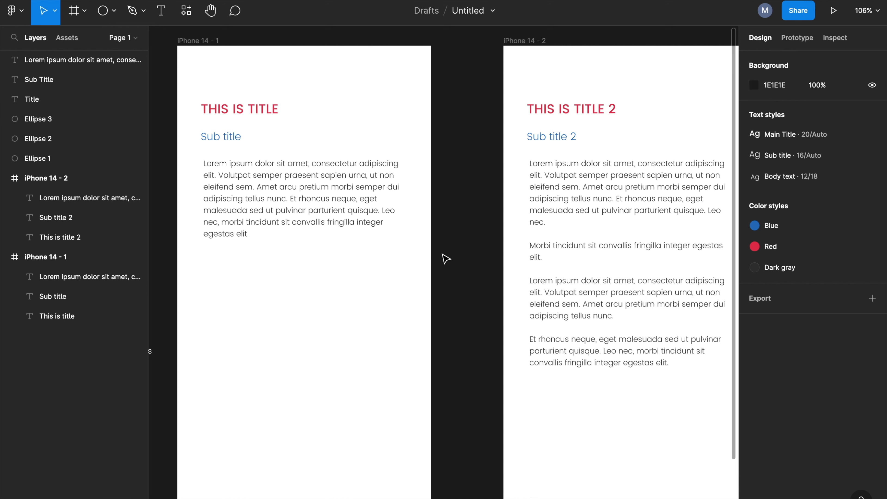
Step: Change the font weight of the Main Title text style to Bold
{"action": "left_click_drag", "start_coordinate": [443, 254], "coordinate": [461, 258]}
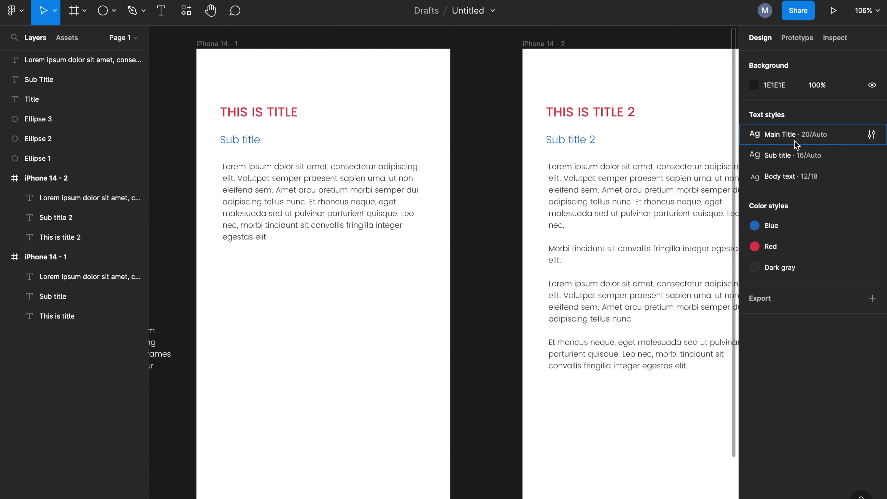
{"action": "left_click", "coordinate": [871, 134]}
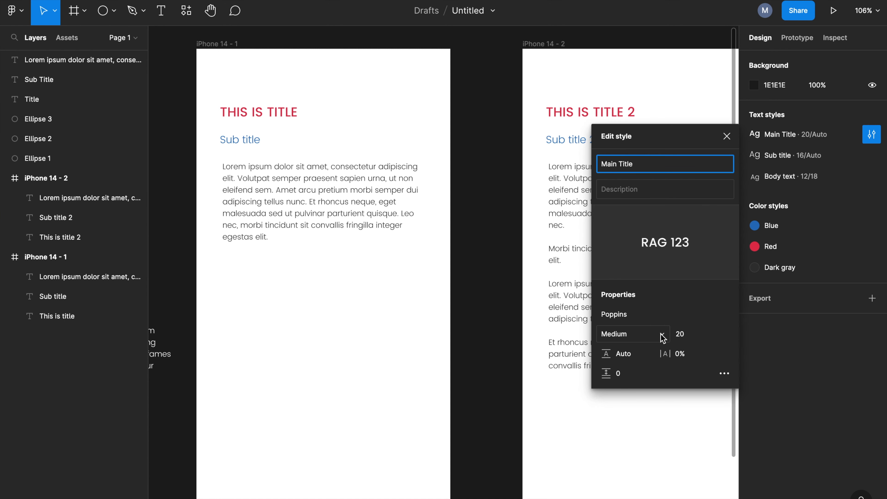
{"action": "left_click", "coordinate": [663, 337]}
{"action": "left_click", "coordinate": [657, 362]}
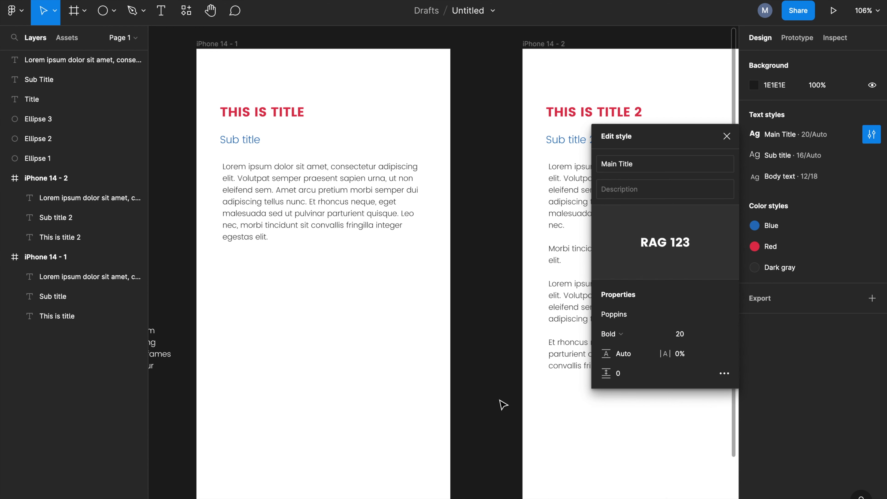
{"action": "left_click", "coordinate": [500, 411]}
{"action": "scroll", "coordinate": [478, 382], "scroll_direction": "right", "scroll_amount": 2}
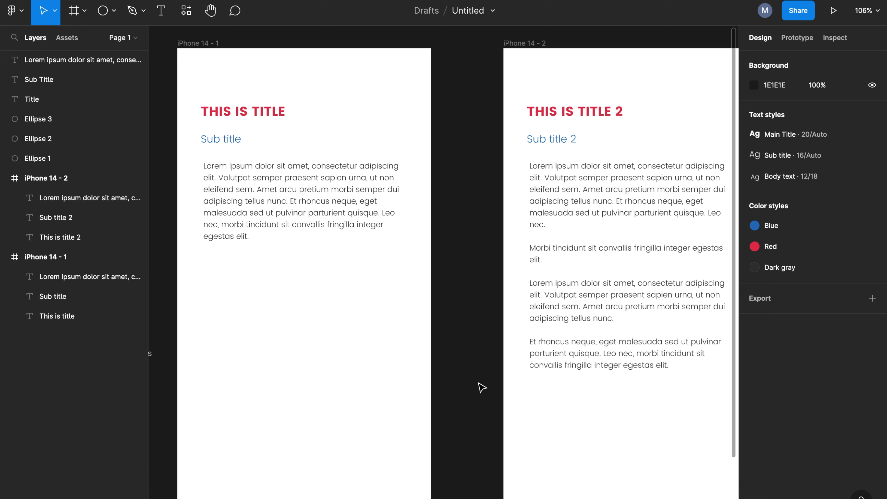
{"action": "left_click", "coordinate": [475, 373]}
{"action": "left_click_drag", "start_coordinate": [412, 332], "coordinate": [479, 335]}
{"action": "left_click_drag", "start_coordinate": [402, 332], "coordinate": [529, 335]}
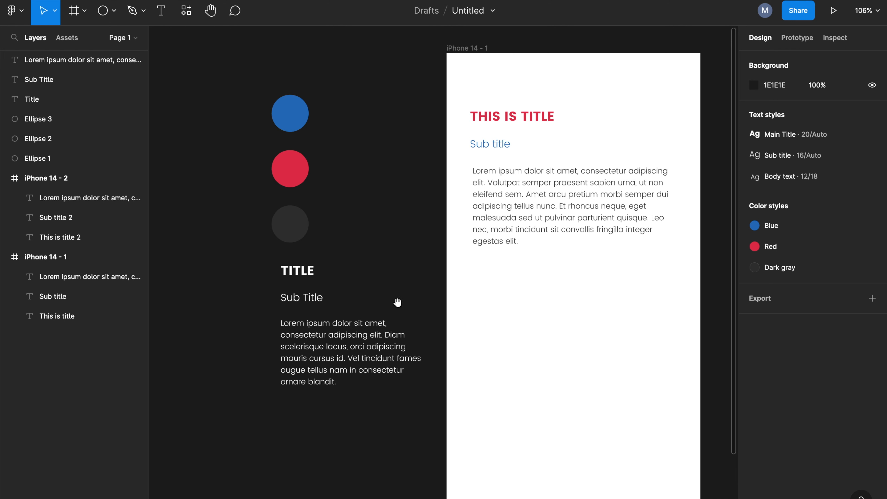
{"action": "scroll", "coordinate": [387, 302], "scroll_direction": "right", "scroll_amount": 5}
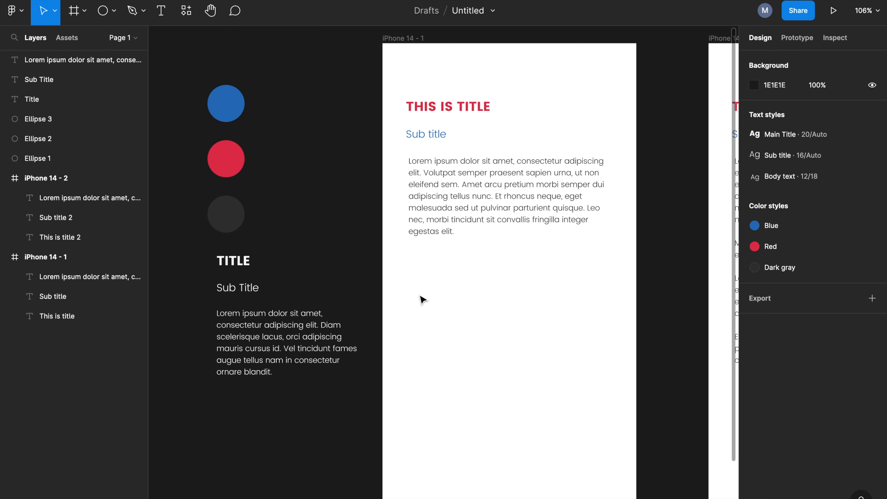
{"action": "scroll", "coordinate": [485, 311], "scroll_direction": "down", "scroll_amount": 3}
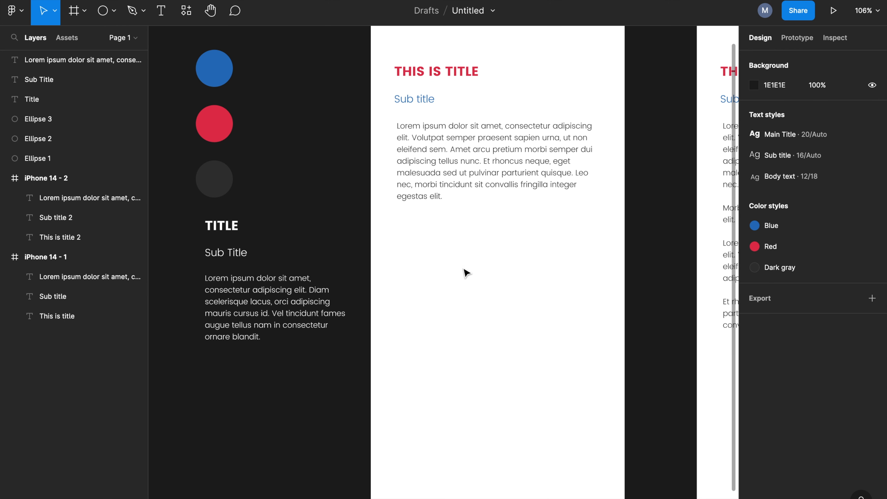
{"action": "scroll", "coordinate": [454, 252], "scroll_direction": "up", "scroll_amount": 2}
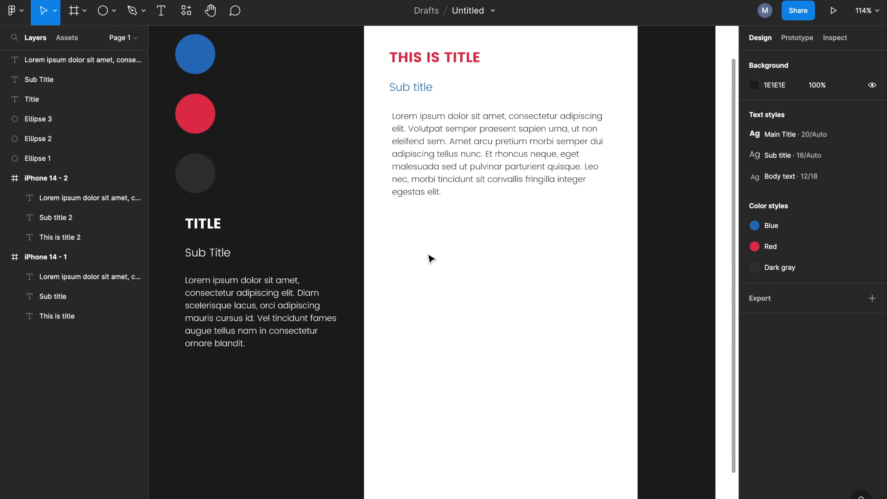
{"action": "left_click", "coordinate": [115, 13]}
{"action": "left_click", "coordinate": [139, 44]}
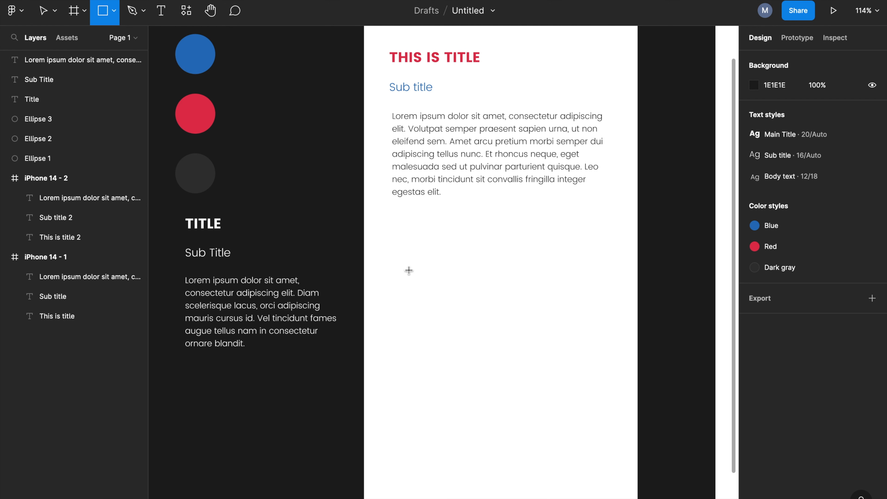
{"action": "key", "text": "v"}
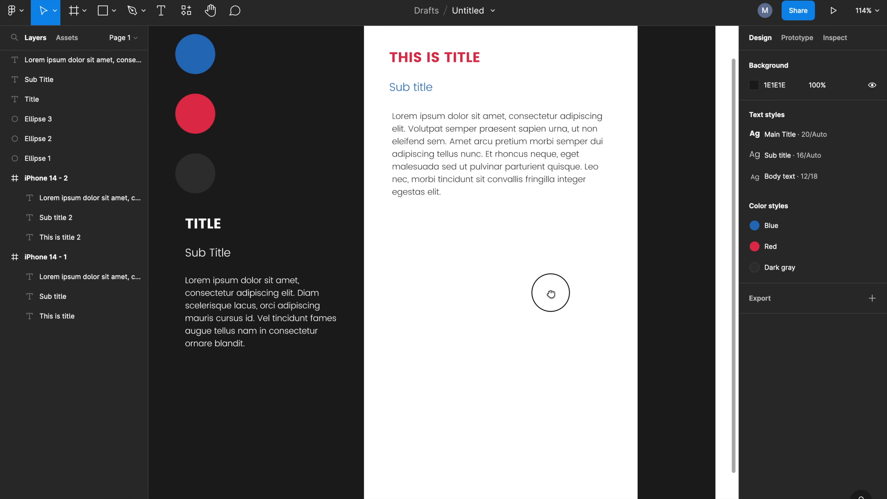
{"action": "scroll", "coordinate": [552, 295], "scroll_direction": "right", "scroll_amount": 2}
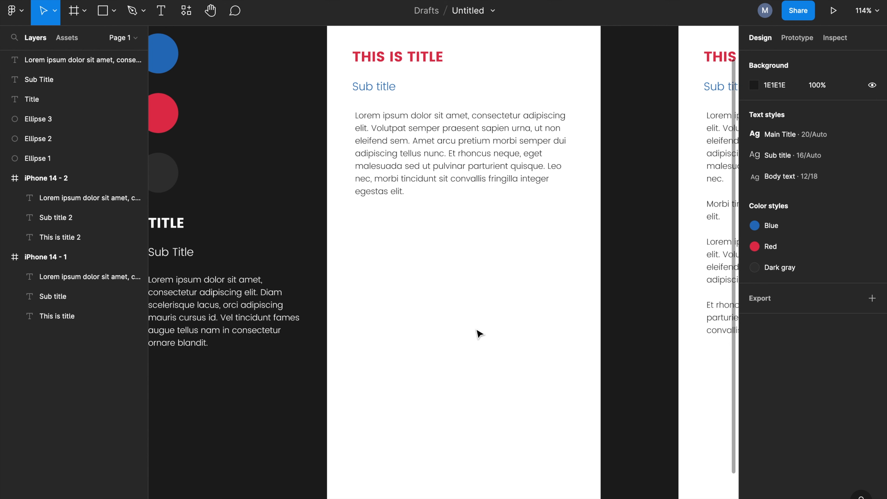
Step: Draw a rectangle about 194 × 46 below the body text in the iPhone 14 - 1 frame
{"action": "left_click", "coordinate": [114, 13]}
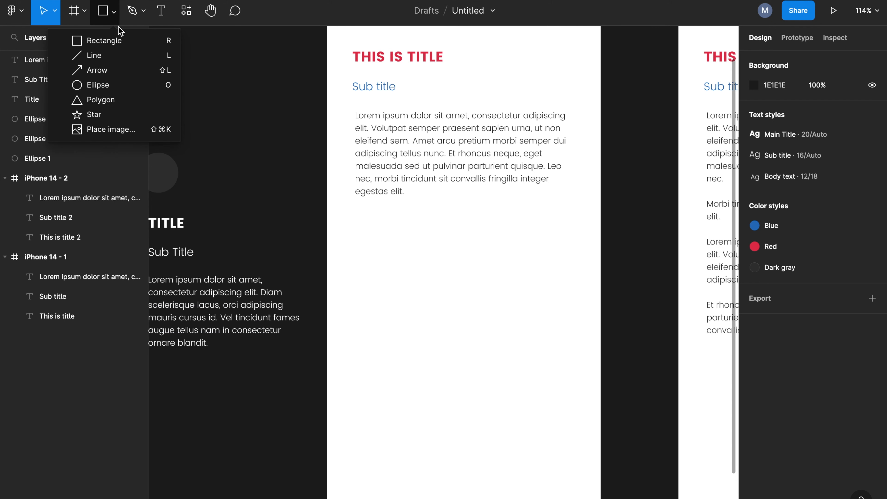
{"action": "left_click", "coordinate": [113, 39]}
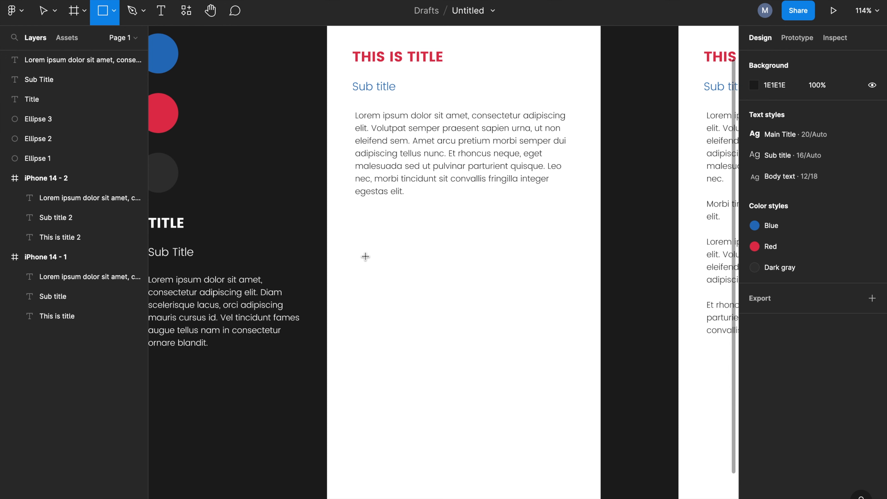
{"action": "mouse_move", "coordinate": [364, 252]}
{"action": "left_mouse_down"}
{"action": "mouse_move", "coordinate": [416, 281]}
{"action": "mouse_move", "coordinate": [499, 285]}
{"action": "left_mouse_up"}
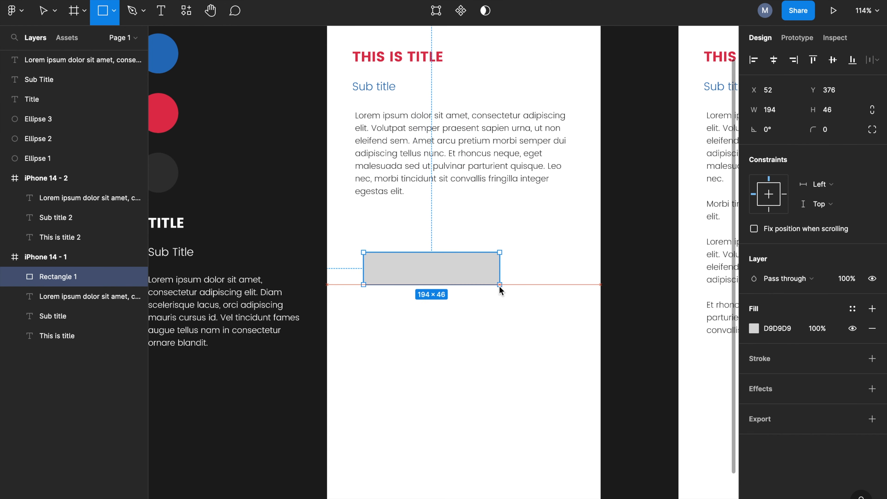
Step: Resize the rectangle to a width of 150 and a height of 50
{"action": "left_click", "coordinate": [773, 110]}
{"action": "key", "text": "BackSpace"}
{"action": "key", "text": "Tab"}
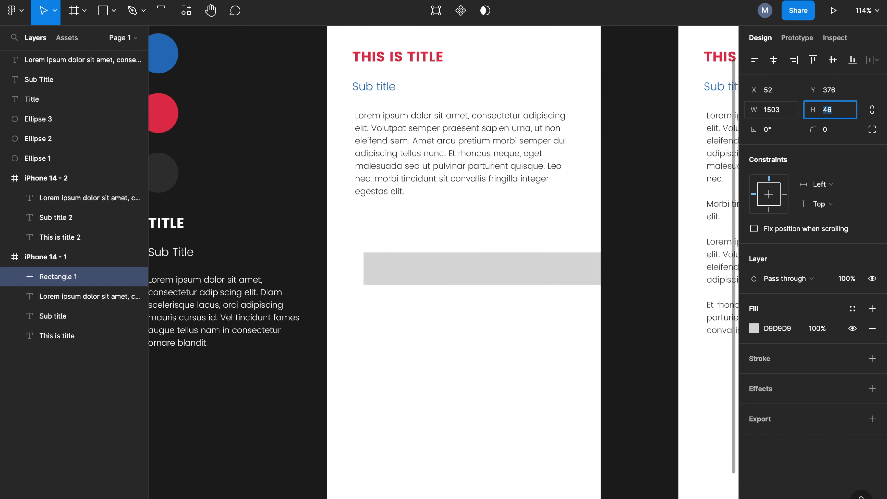
{"action": "type", "text": "50"}
{"action": "key", "text": "Return"}
{"action": "left_click", "coordinate": [777, 109]}
{"action": "type", "text": "1503"}
{"action": "key", "text": "Return"}
{"action": "left_click", "coordinate": [769, 113]}
{"action": "left_click", "coordinate": [775, 109]}
{"action": "key", "text": "BackSpace"}
{"action": "key", "text": "BackSpace"}
{"action": "key", "text": "BackSpace"}
{"action": "key", "text": "BackSpace"}
{"action": "type", "text": "150"}
{"action": "key", "text": "Return"}
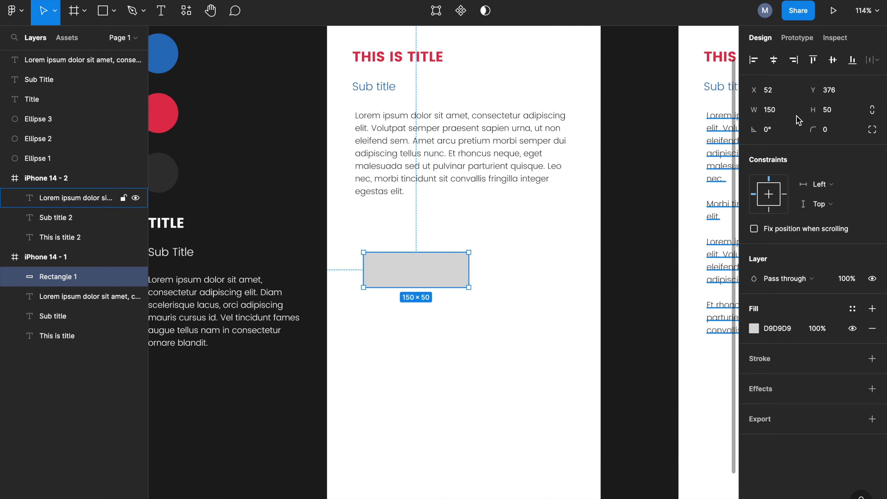
Step: Round the rectangle's corners with a radius of 5
{"action": "left_click", "coordinate": [831, 130]}
{"action": "type", "text": "2"}
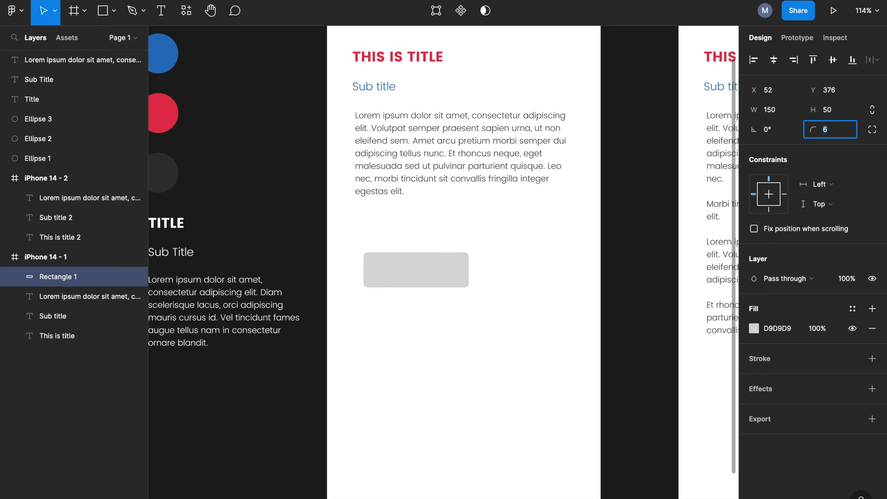
{"action": "left_click", "coordinate": [551, 280]}
Step: Fill the rectangle with the Red color style and move it to X 45, Y 372
{"action": "left_click", "coordinate": [428, 270]}
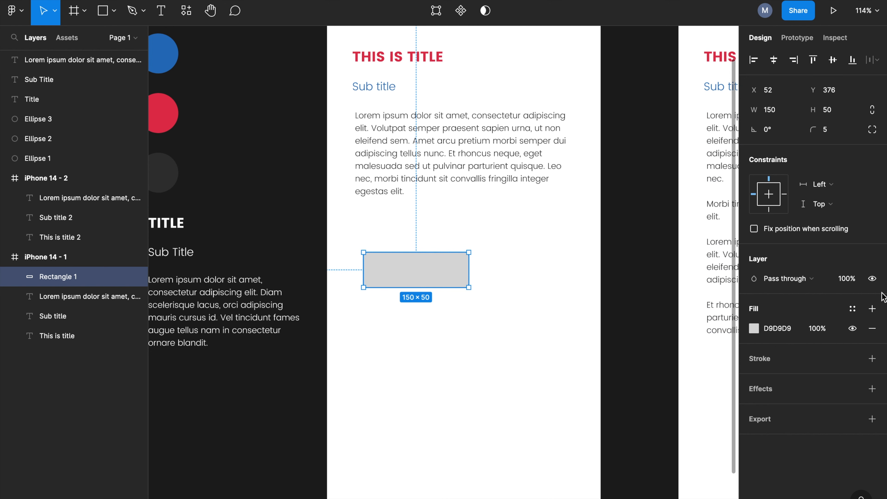
{"action": "left_click", "coordinate": [847, 311]}
{"action": "left_click", "coordinate": [787, 353]}
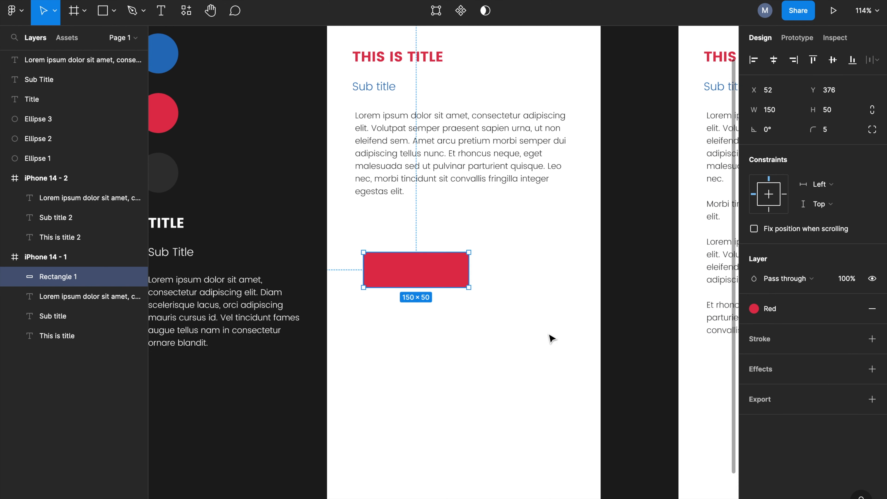
{"action": "left_click", "coordinate": [551, 338]}
{"action": "left_click_drag", "start_coordinate": [401, 273], "coordinate": [396, 270]}
{"action": "left_click", "coordinate": [447, 338]}
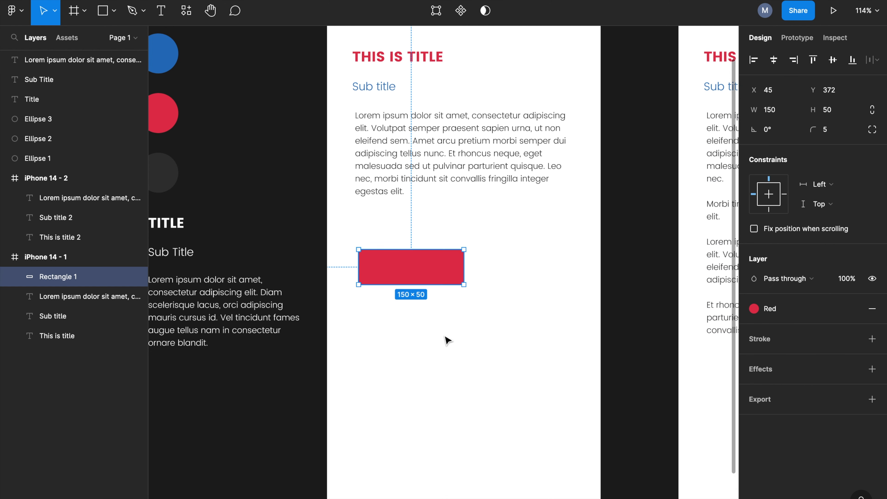
Step: Add a text box about 149 × 50 over the red rectangle with the text "Button Text"
{"action": "scroll", "coordinate": [396, 280], "scroll_direction": "up", "scroll_amount": 3}
{"action": "scroll", "coordinate": [400, 285], "scroll_direction": "up", "scroll_amount": 3}
{"action": "key", "text": "t"}
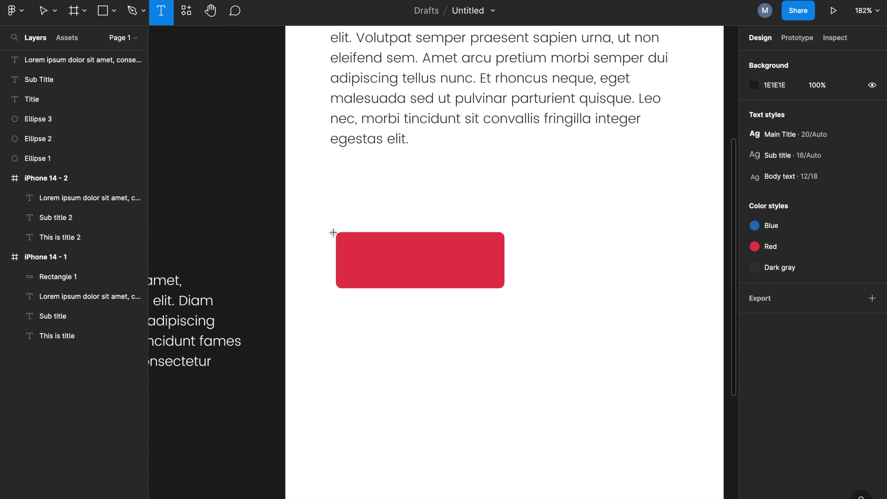
{"action": "left_click_drag", "start_coordinate": [340, 233], "coordinate": [503, 289]}
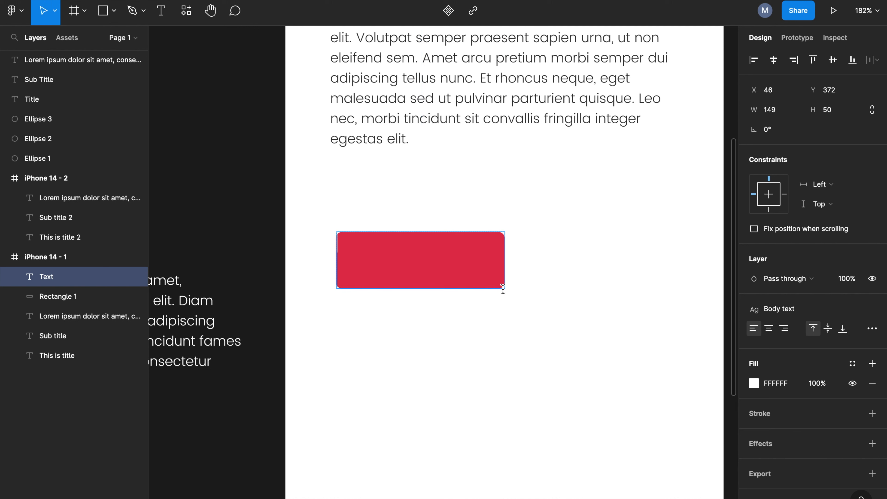
{"action": "type", "text": "Button Text"}
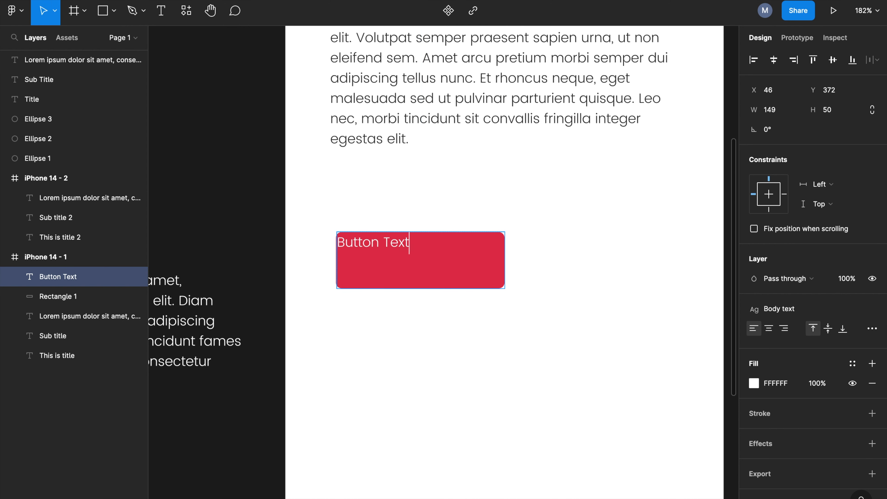
{"action": "key", "text": "Escape"}
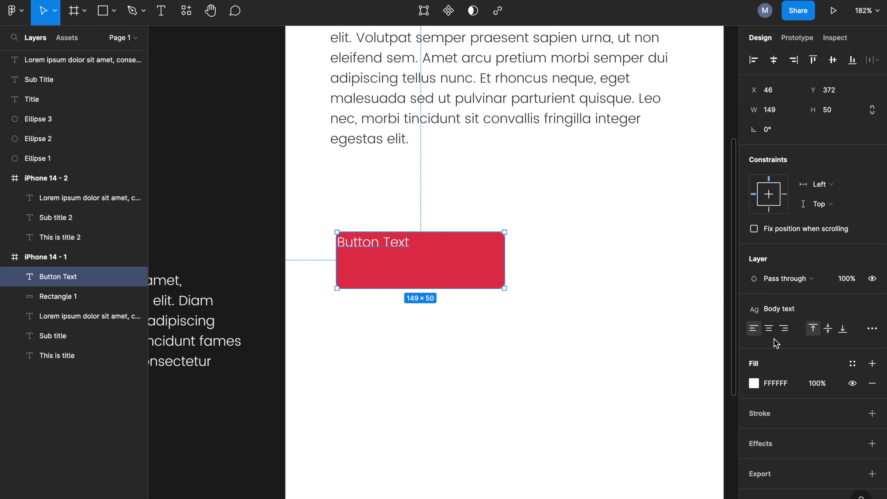
Step: Center the button label horizontally and vertically within its text box
{"action": "left_click", "coordinate": [768, 329]}
{"action": "left_click", "coordinate": [828, 329]}
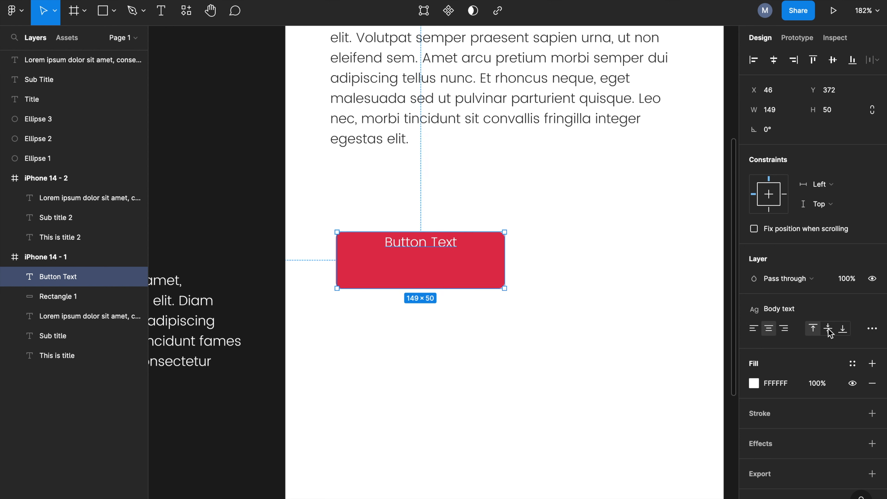
{"action": "left_click", "coordinate": [465, 328]}
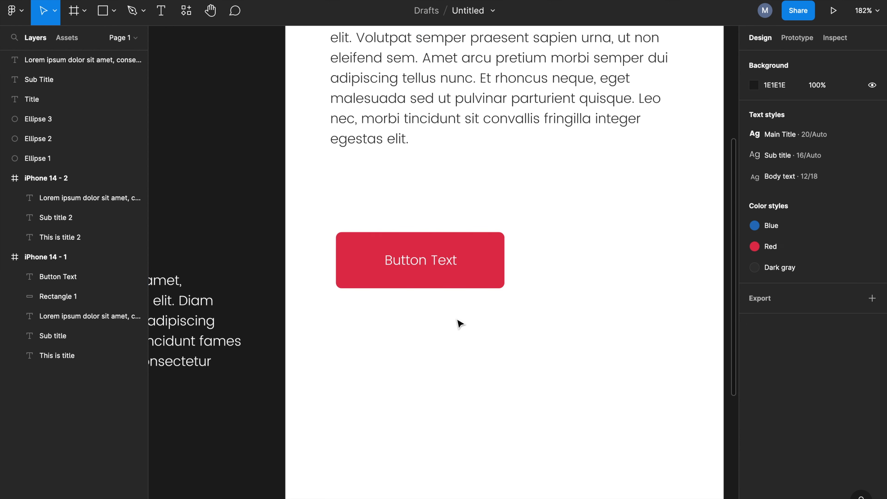
Step: Detach the Body text style from the button label and set its font to Regular weight, size 13
{"action": "left_click", "coordinate": [440, 263]}
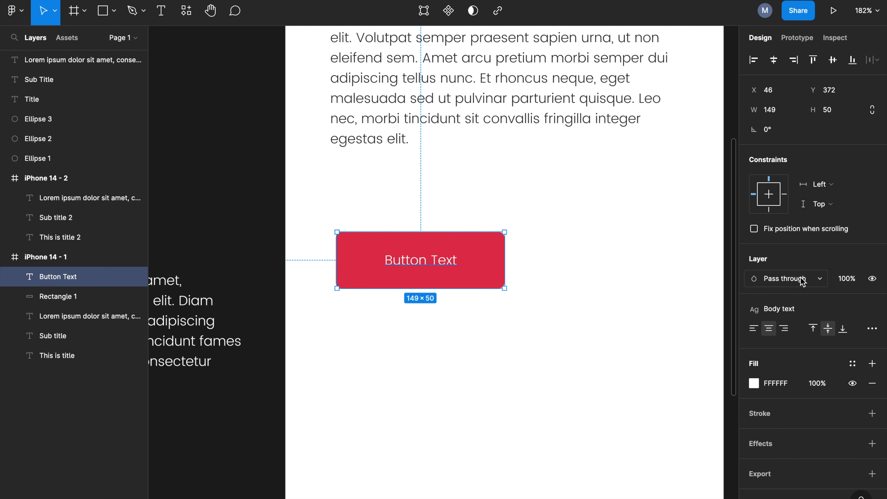
{"action": "left_click", "coordinate": [872, 308]}
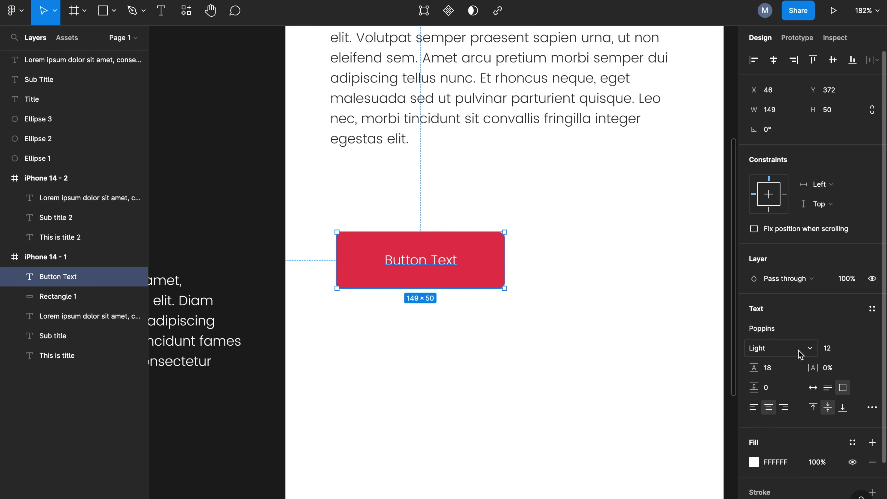
{"action": "left_click", "coordinate": [808, 352]}
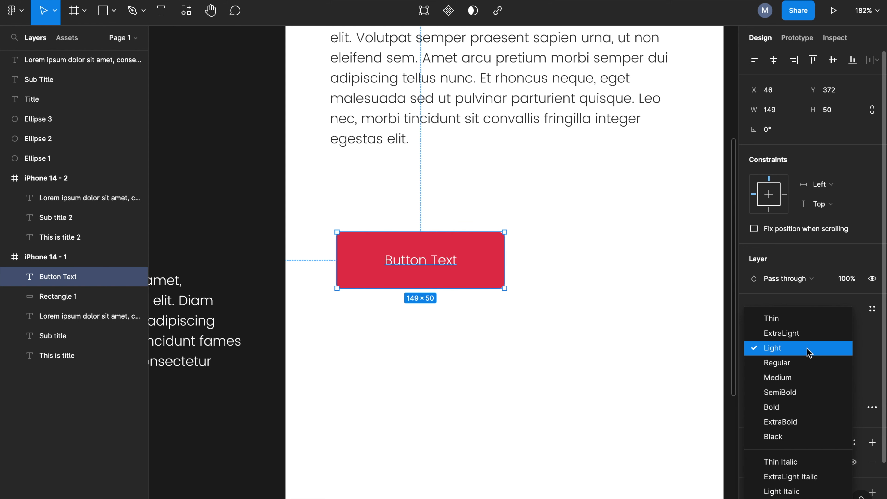
{"action": "left_click", "coordinate": [788, 363]}
{"action": "left_click", "coordinate": [825, 349]}
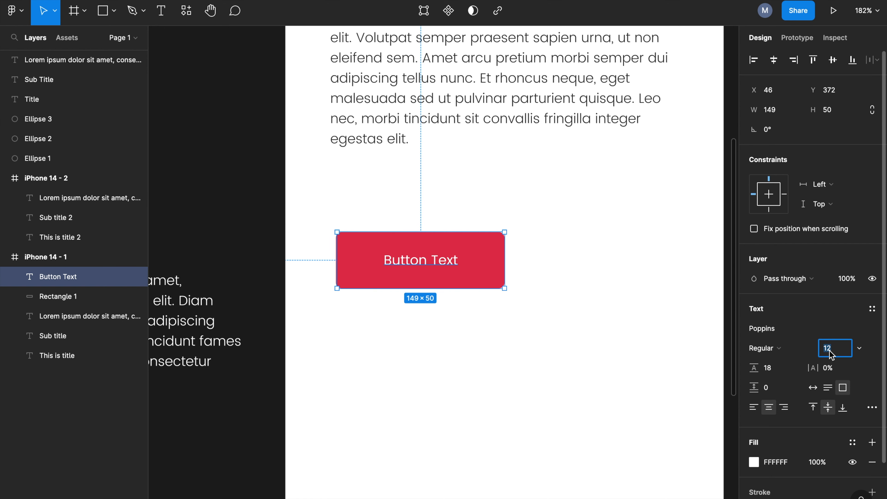
{"action": "type", "text": "13"}
{"action": "key", "text": "Return"}
{"action": "left_click", "coordinate": [416, 317]}
{"action": "left_click", "coordinate": [426, 272]}
{"action": "left_click_drag", "start_coordinate": [567, 336], "coordinate": [312, 227]}
{"action": "left_click", "coordinate": [386, 365]}
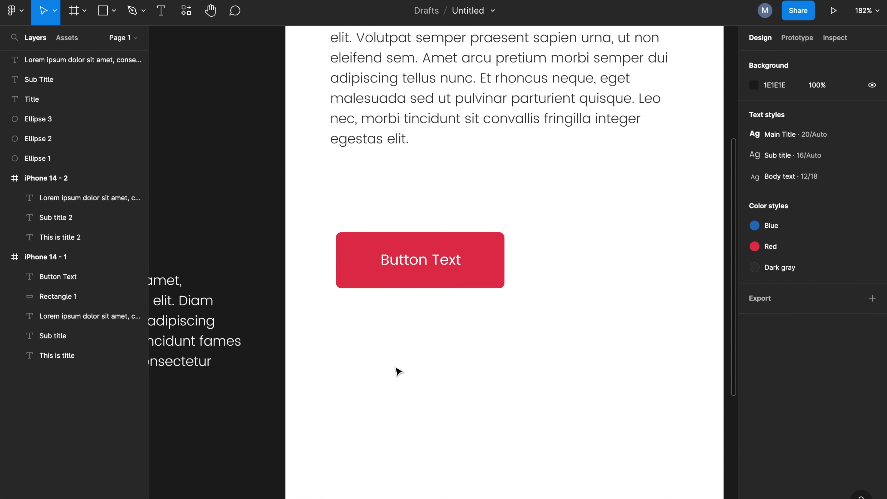
Step: Create a component from the button label and its rectangle, and show the file's local component assets
{"action": "left_click", "coordinate": [405, 270]}
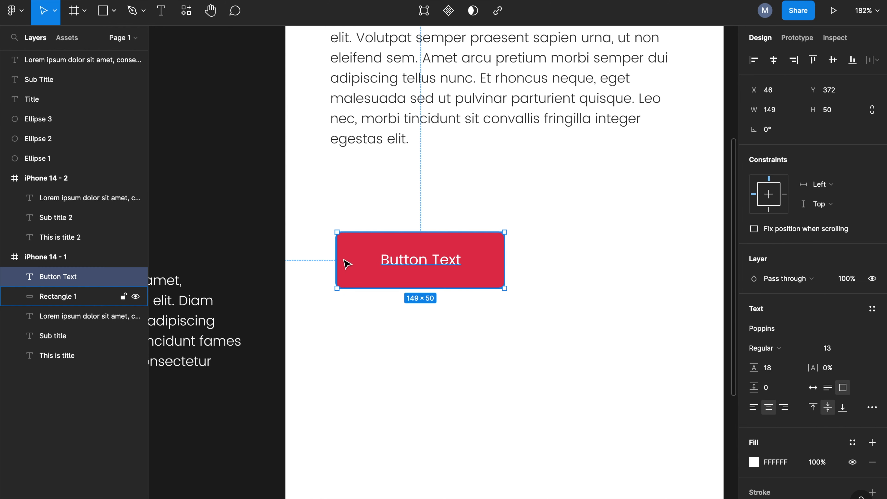
{"action": "left_click", "coordinate": [353, 262], "text": "shift"}
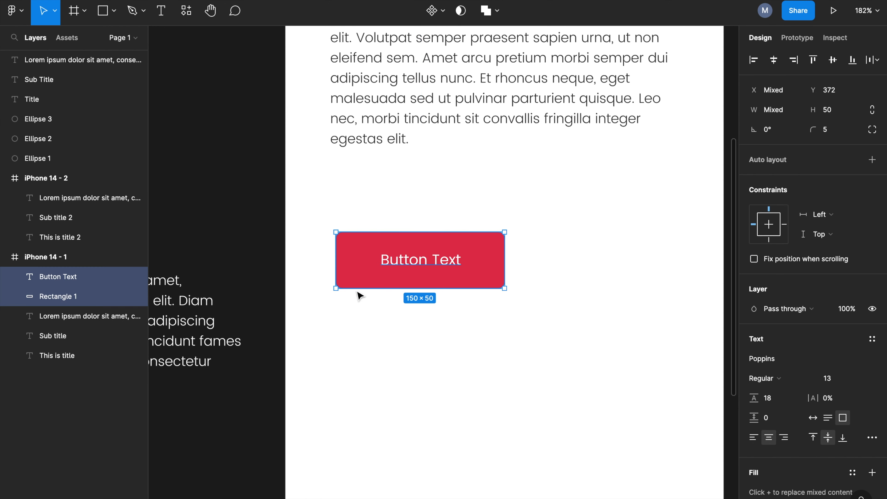
{"action": "left_click", "coordinate": [432, 14]}
{"action": "left_click", "coordinate": [407, 378]}
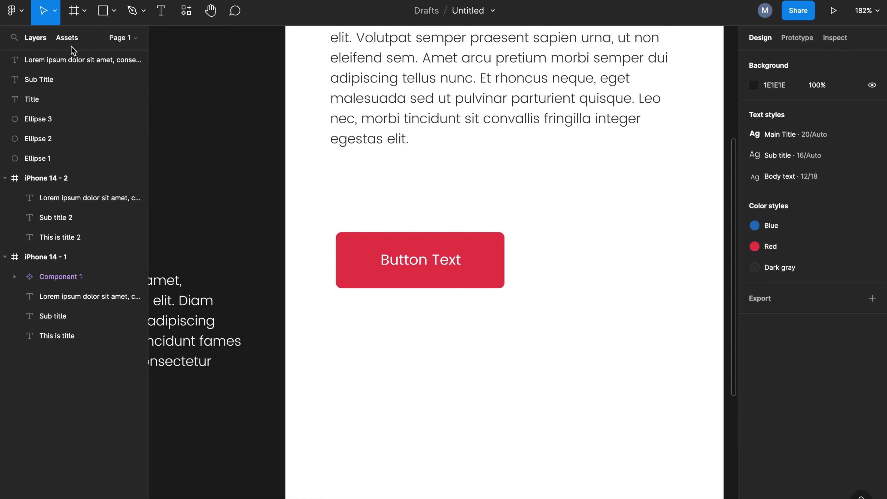
{"action": "left_click", "coordinate": [67, 37]}
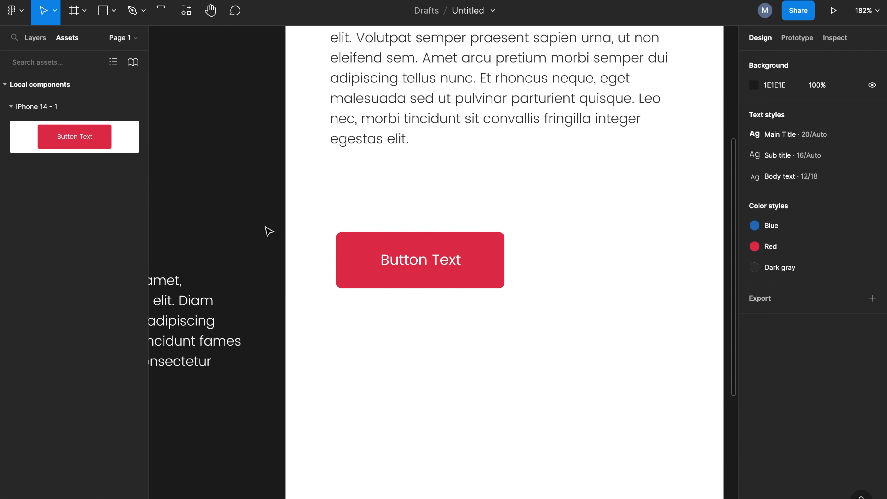
Step: Draw a rectangle about 127 × 39 below the red button on the first iPhone screen
{"action": "left_click_drag", "start_coordinate": [528, 268], "coordinate": [467, 266]}
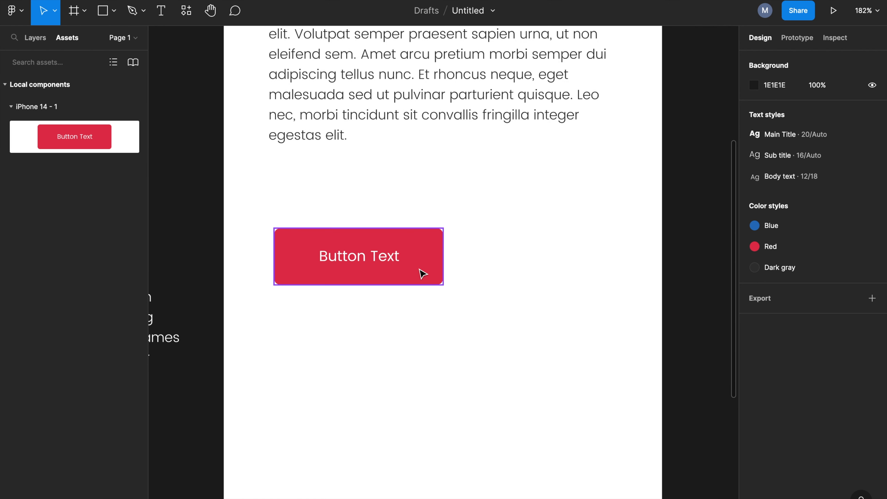
{"action": "left_click", "coordinate": [420, 273]}
{"action": "left_click", "coordinate": [446, 342]}
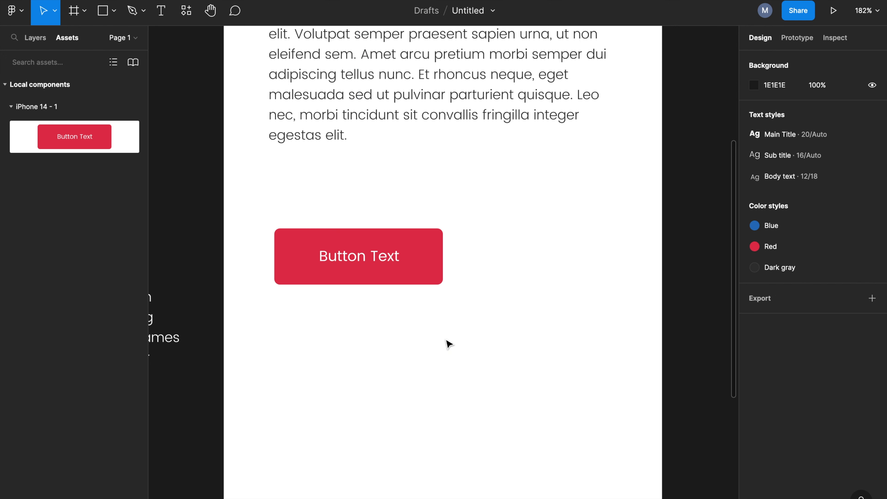
{"action": "left_click_drag", "start_coordinate": [446, 343], "coordinate": [442, 313]}
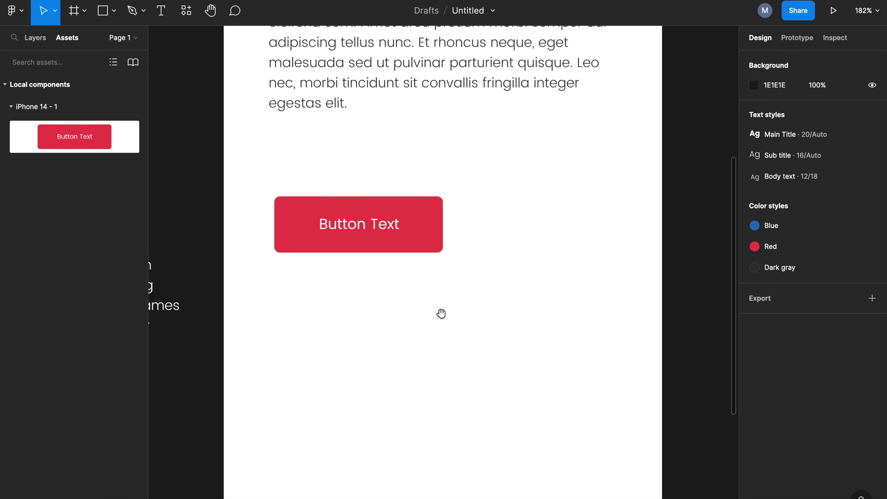
{"action": "left_click", "coordinate": [284, 212]}
{"action": "left_click", "coordinate": [114, 11]}
{"action": "left_click", "coordinate": [117, 38]}
{"action": "left_click_drag", "start_coordinate": [277, 301], "coordinate": [419, 345]}
Step: Set the new rectangle to 150 wide and 50 high with a corner radius of 5
{"action": "left_click", "coordinate": [783, 112]}
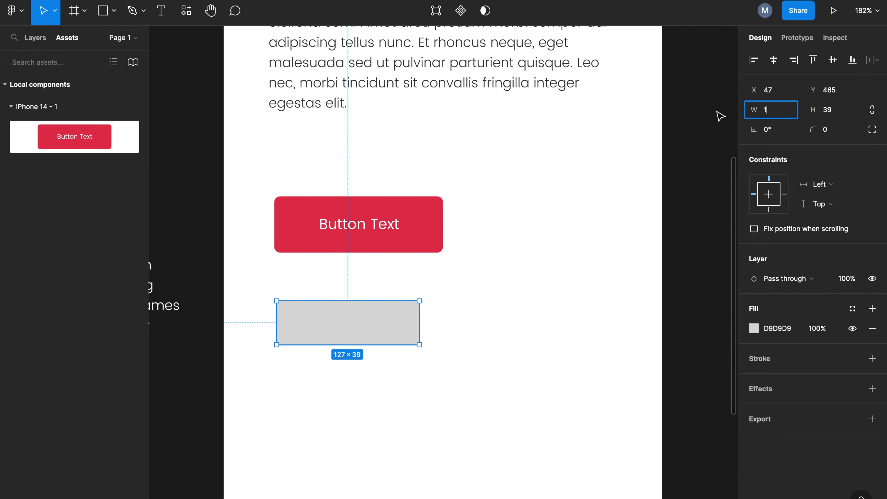
{"action": "key", "text": "Tab"}
{"action": "type", "text": "5"}
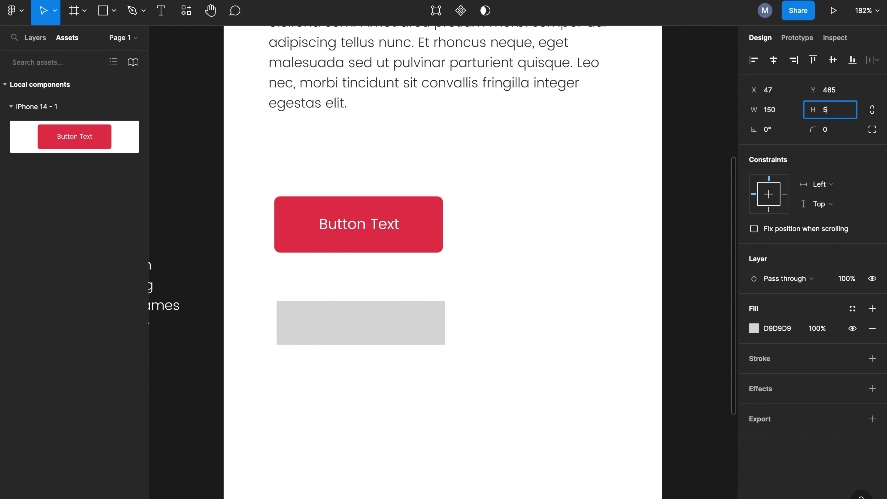
{"action": "type", "text": "0"}
{"action": "key", "text": "Return"}
{"action": "left_click", "coordinate": [818, 129]}
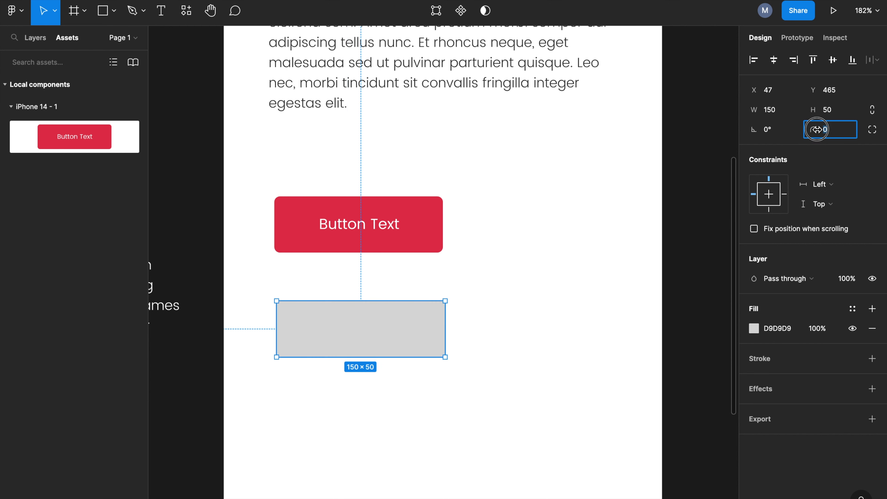
{"action": "type", "text": "5"}
{"action": "key", "text": "Return"}
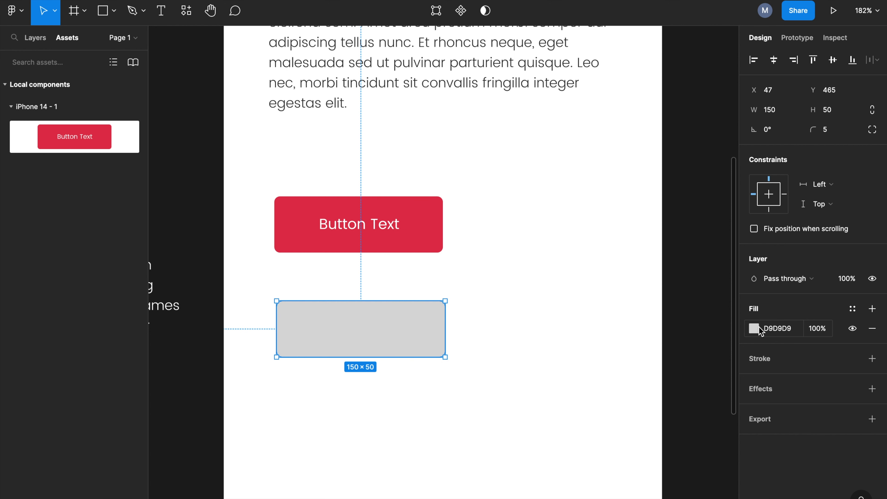
Step: Set the new rectangle's fill colour to FFFFFF
{"action": "left_click", "coordinate": [784, 332]}
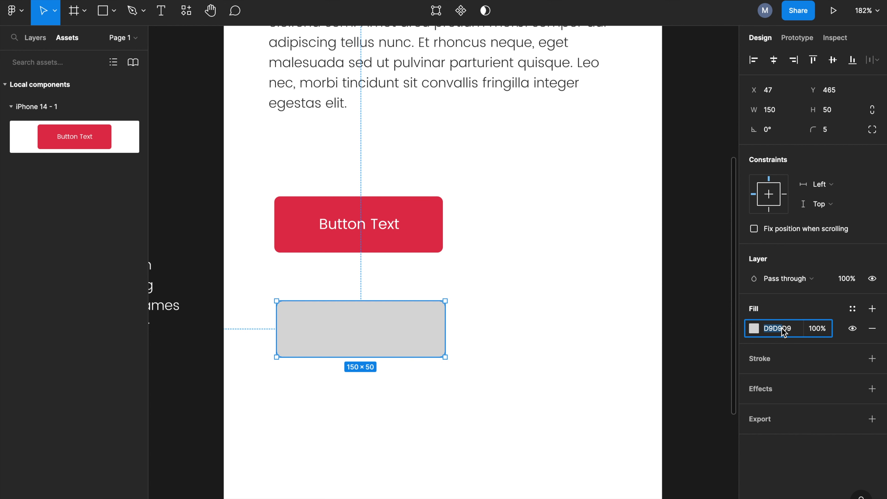
{"action": "type", "text": "ffffff"}
{"action": "key", "text": "ctrl+a"}
{"action": "type", "text": "ffffff"}
{"action": "key", "text": "Return"}
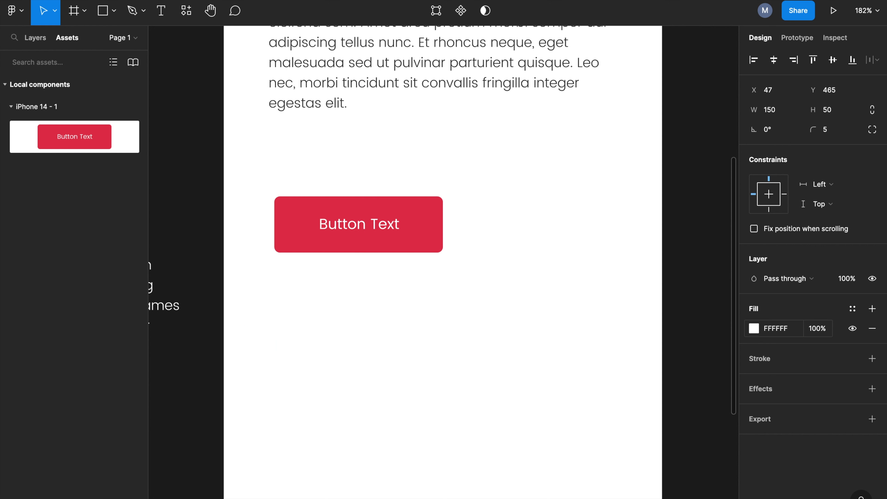
Step: Add a stroke to the white rectangle and apply the Red colour style to it
{"action": "left_click", "coordinate": [774, 362]}
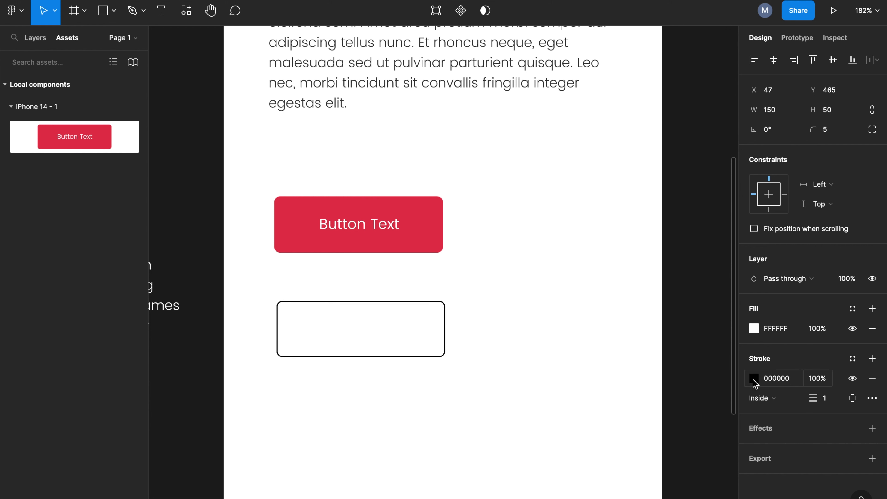
{"action": "left_click", "coordinate": [853, 359]}
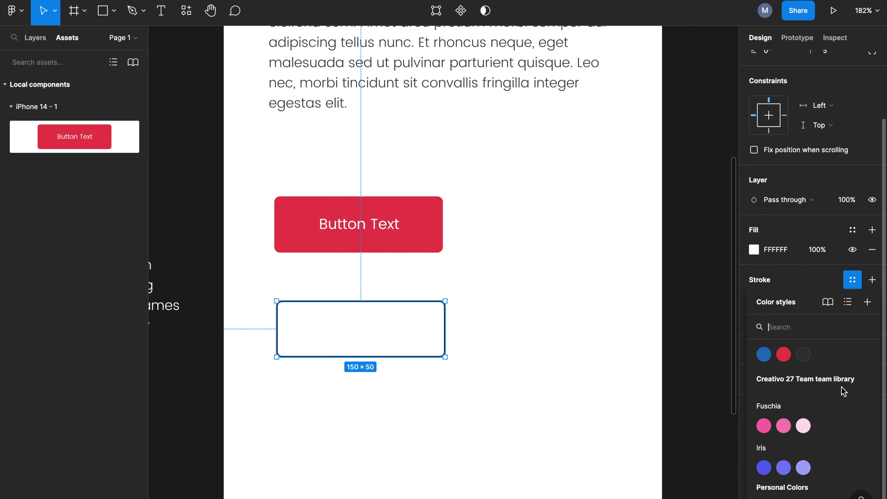
{"action": "left_click", "coordinate": [784, 354]}
{"action": "left_click", "coordinate": [537, 371]}
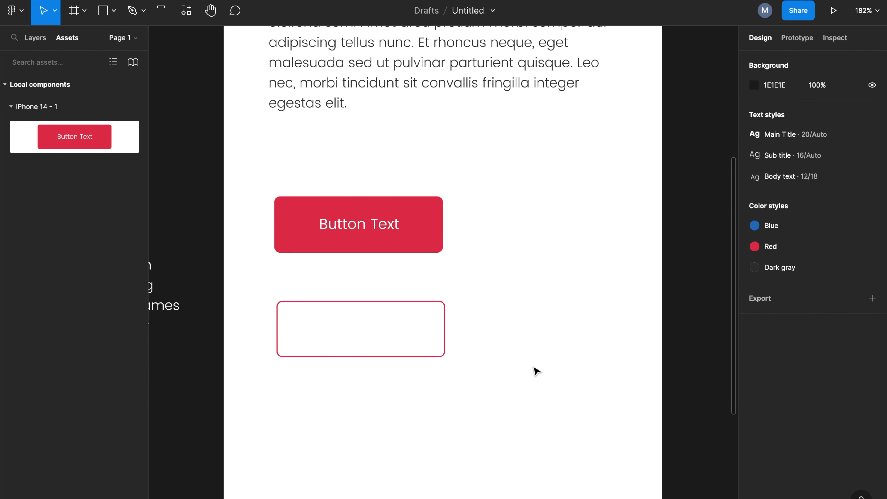
Step: Add a text box about 145 × 50 over the outlined rectangle with the text "Button Text"
{"action": "key", "text": "t"}
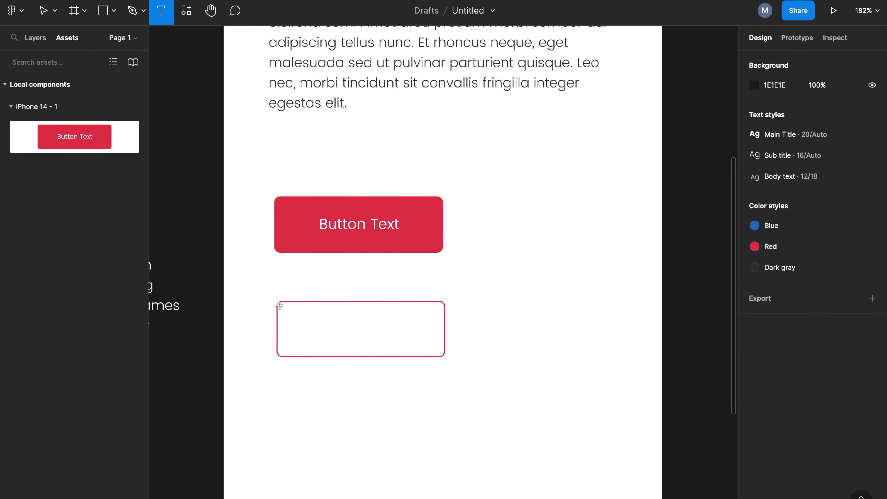
{"action": "left_click_drag", "start_coordinate": [280, 301], "coordinate": [443, 358]}
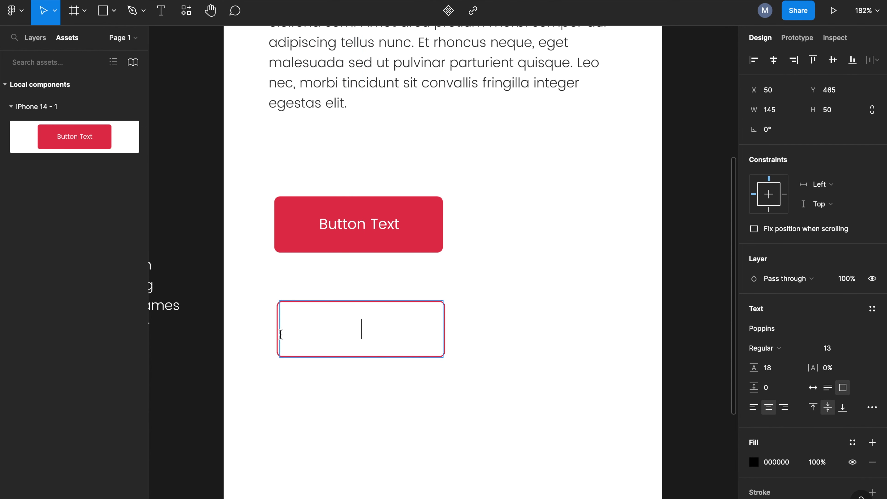
{"action": "type", "text": "Button Text"}
{"action": "key", "text": "Escape"}
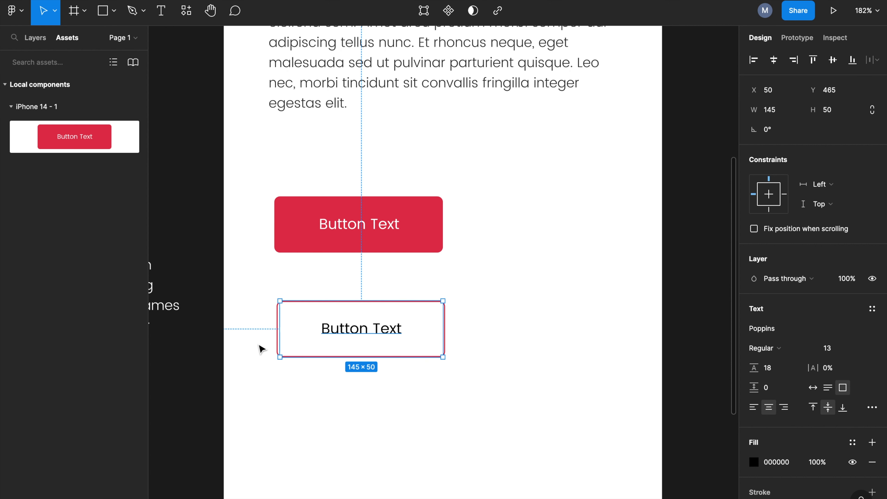
Step: Widen the label's text box to 148 so its left edge lines up with the outlined rectangle
{"action": "left_click_drag", "start_coordinate": [278, 327], "coordinate": [276, 328]}
{"action": "scroll", "coordinate": [275, 327], "scroll_direction": "down", "scroll_amount": 2}
{"action": "scroll", "coordinate": [275, 327], "scroll_direction": "up", "scroll_amount": 10}
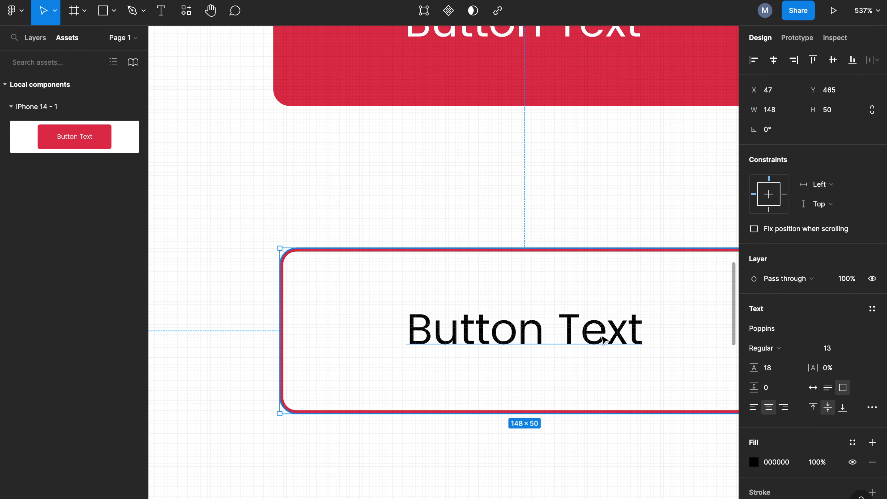
{"action": "scroll", "coordinate": [594, 335], "scroll_direction": "down", "scroll_amount": 5}
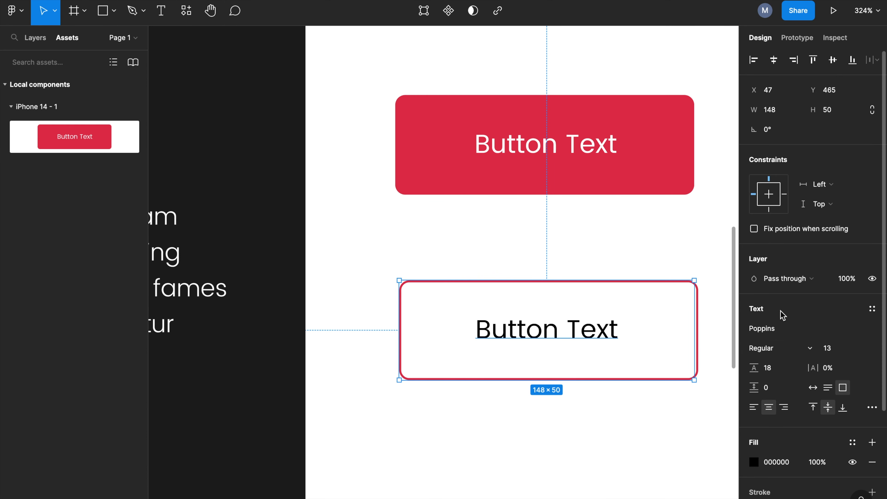
Step: Apply the Red colour style to the fill of the outlined button's label
{"action": "left_click", "coordinate": [852, 442]}
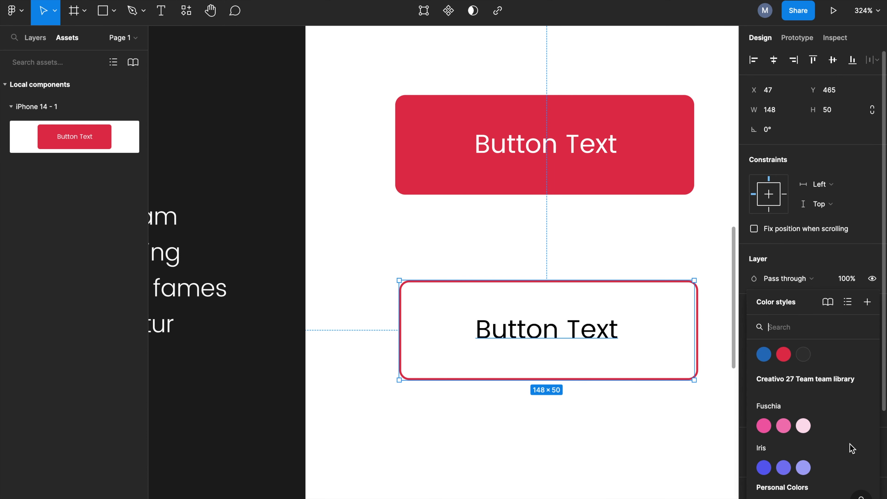
{"action": "left_click", "coordinate": [783, 355]}
{"action": "left_click", "coordinate": [461, 387]}
{"action": "scroll", "coordinate": [530, 433], "scroll_direction": "down", "scroll_amount": 3}
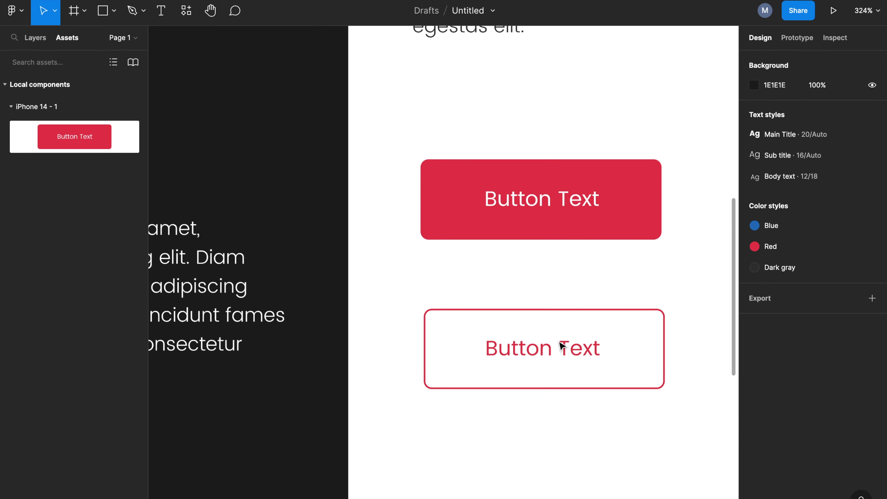
Step: Replace the outlined button label's fill with the Dark gray colour style
{"action": "left_click", "coordinate": [600, 362]}
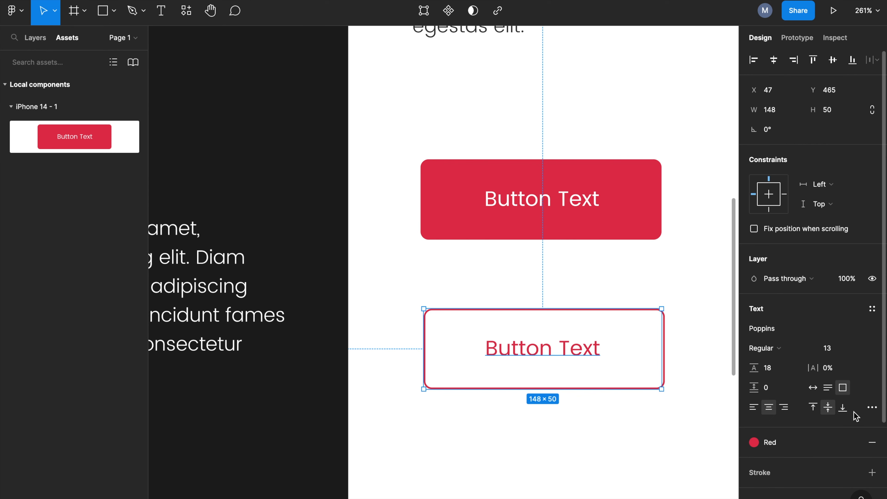
{"action": "left_click", "coordinate": [872, 443]}
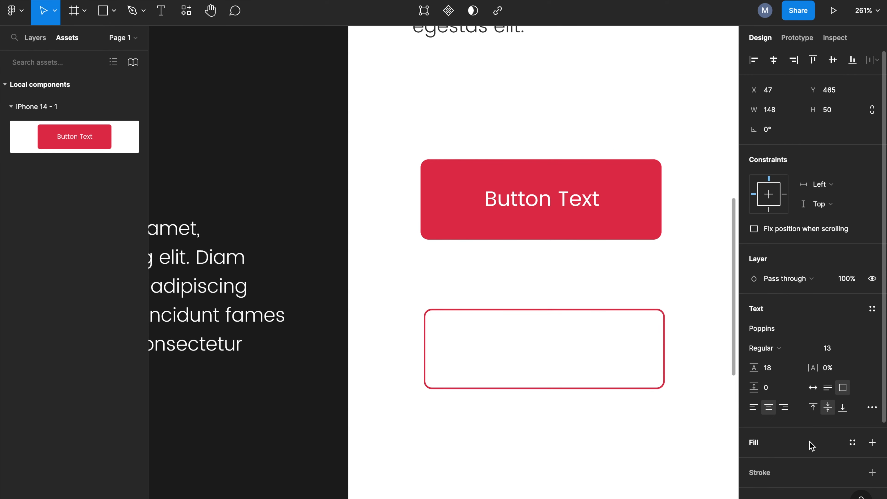
{"action": "left_click", "coordinate": [853, 442]}
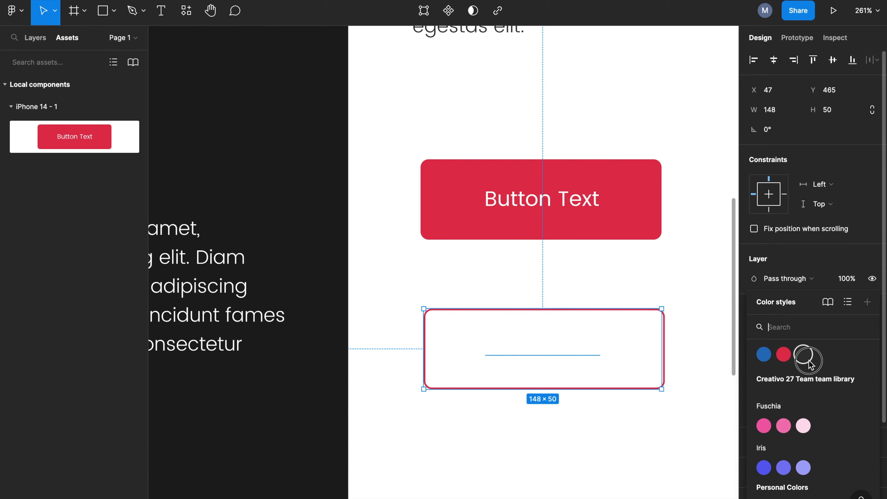
{"action": "left_click", "coordinate": [804, 355]}
{"action": "left_click", "coordinate": [554, 428]}
{"action": "scroll", "coordinate": [559, 431], "scroll_direction": "down", "scroll_amount": 3}
{"action": "left_click_drag", "start_coordinate": [502, 367], "coordinate": [364, 268]}
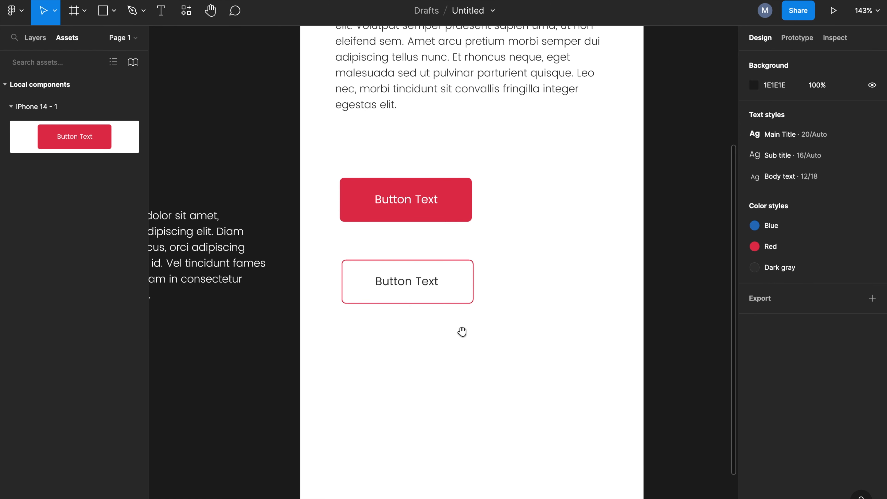
Step: Remove the Dark gray fill from the outlined button's label and apply the Red colour style instead
{"action": "left_click", "coordinate": [426, 204]}
{"action": "left_click", "coordinate": [535, 277]}
{"action": "left_click", "coordinate": [447, 285]}
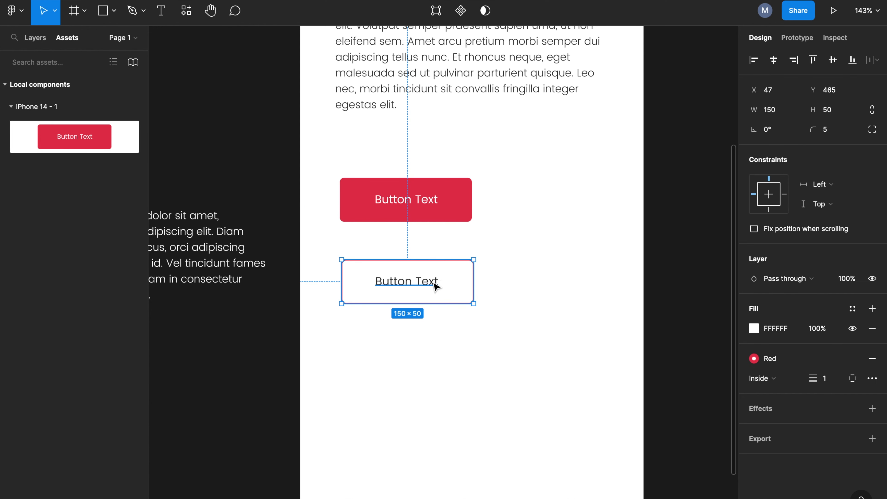
{"action": "left_click", "coordinate": [438, 284]}
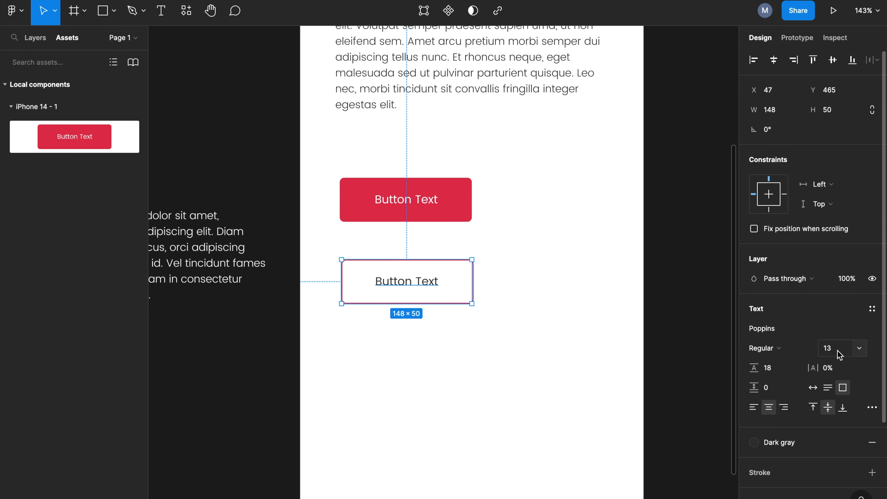
{"action": "scroll", "coordinate": [830, 427], "scroll_direction": "down", "scroll_amount": 1}
{"action": "left_click", "coordinate": [872, 427]}
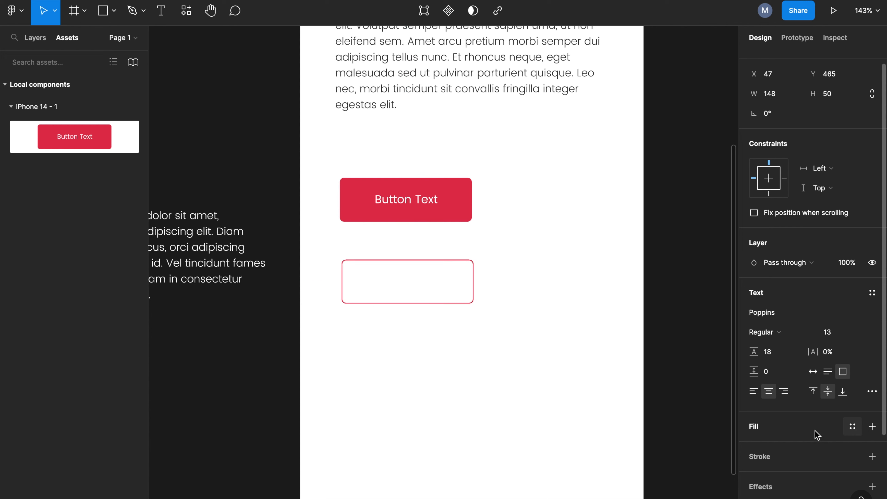
{"action": "left_click", "coordinate": [851, 426]}
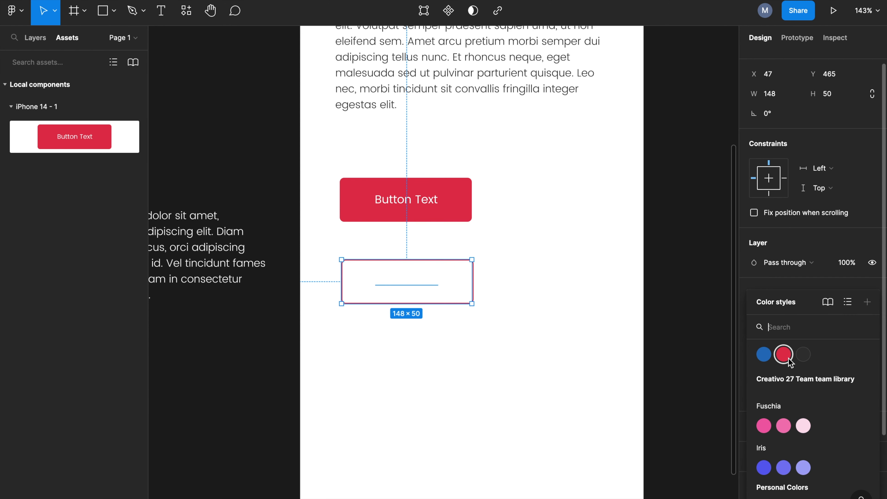
{"action": "left_click", "coordinate": [784, 355]}
{"action": "left_click", "coordinate": [545, 384]}
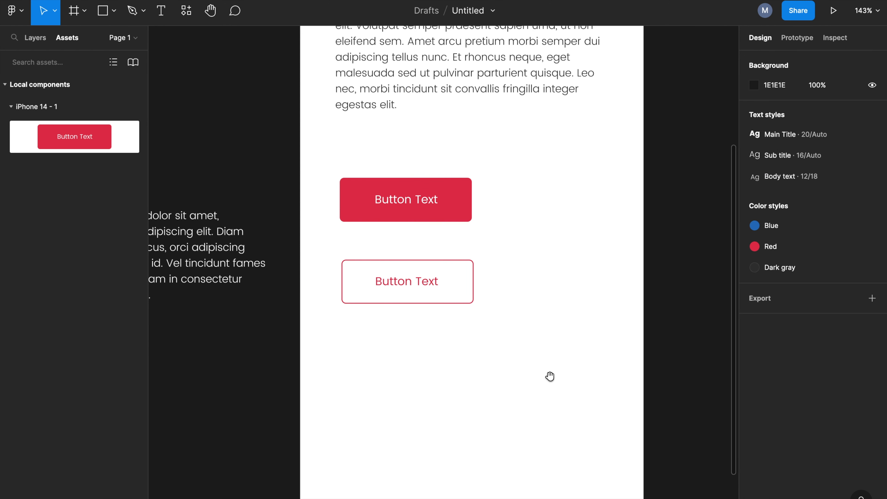
Step: Create a component from the outlined rectangle and its label together
{"action": "left_click_drag", "start_coordinate": [550, 377], "coordinate": [535, 375]}
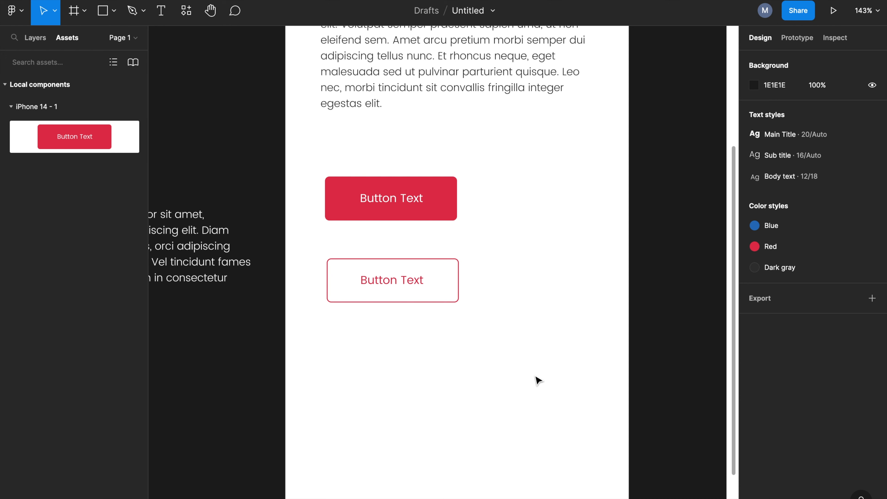
{"action": "left_click_drag", "start_coordinate": [536, 276], "coordinate": [505, 276]}
{"action": "left_click_drag", "start_coordinate": [507, 317], "coordinate": [287, 261]}
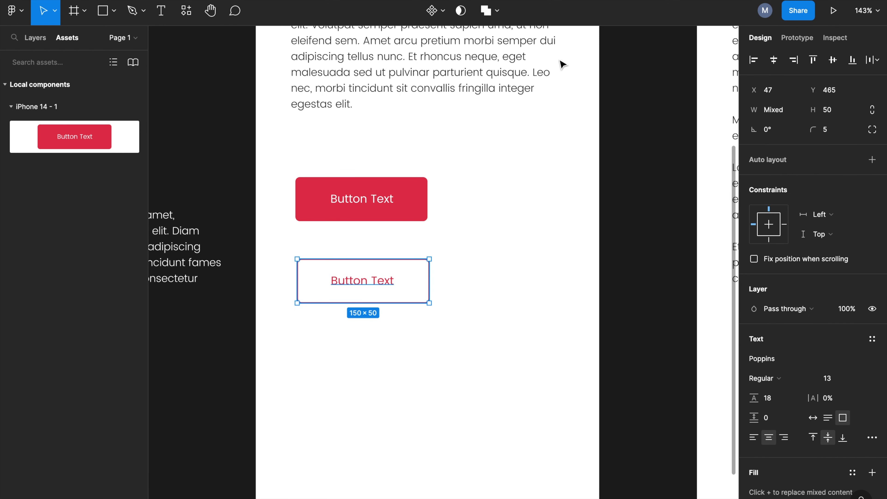
{"action": "left_click", "coordinate": [432, 10]}
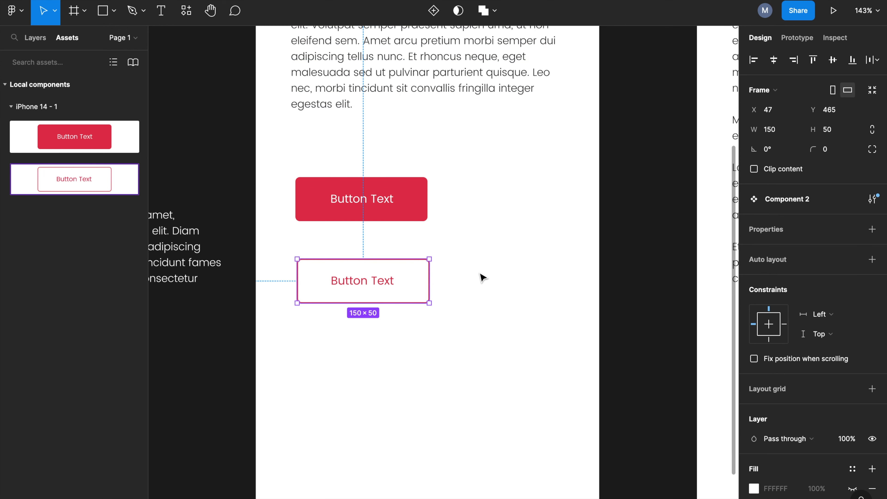
{"action": "left_click", "coordinate": [484, 284]}
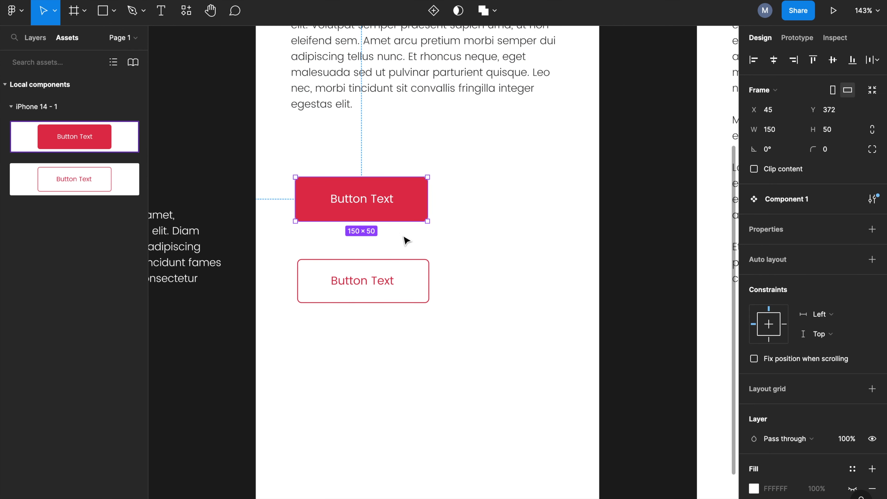
Step: Move both button components off the iPhone screen onto the canvas, below the sample text styles
{"action": "scroll", "coordinate": [483, 307], "scroll_direction": "down", "scroll_amount": 5}
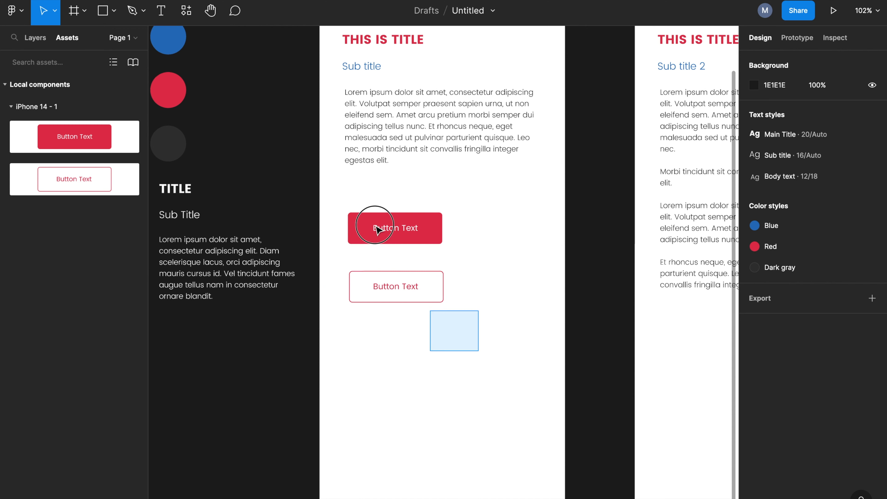
{"action": "left_click_drag", "start_coordinate": [478, 351], "coordinate": [374, 216]}
{"action": "scroll", "coordinate": [565, 259], "scroll_direction": "down", "scroll_amount": 2}
{"action": "scroll", "coordinate": [565, 259], "scroll_direction": "left", "scroll_amount": 4}
{"action": "left_click_drag", "start_coordinate": [493, 234], "coordinate": [322, 329]}
{"action": "left_click", "coordinate": [529, 222]}
Step: Place an instance of the red button component below the first screen's body text, at about X 178, Y 335
{"action": "scroll", "coordinate": [460, 310], "scroll_direction": "up", "scroll_amount": 3}
{"action": "scroll", "coordinate": [461, 311], "scroll_direction": "right", "scroll_amount": 2}
{"action": "scroll", "coordinate": [460, 311], "scroll_direction": "down", "scroll_amount": 4}
{"action": "scroll", "coordinate": [472, 272], "scroll_direction": "up", "scroll_amount": 4}
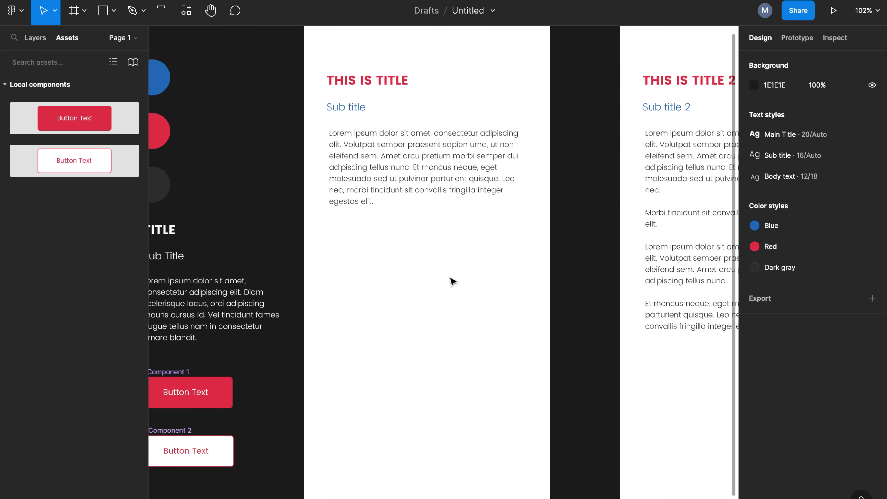
{"action": "left_click_drag", "start_coordinate": [75, 119], "coordinate": [491, 246]}
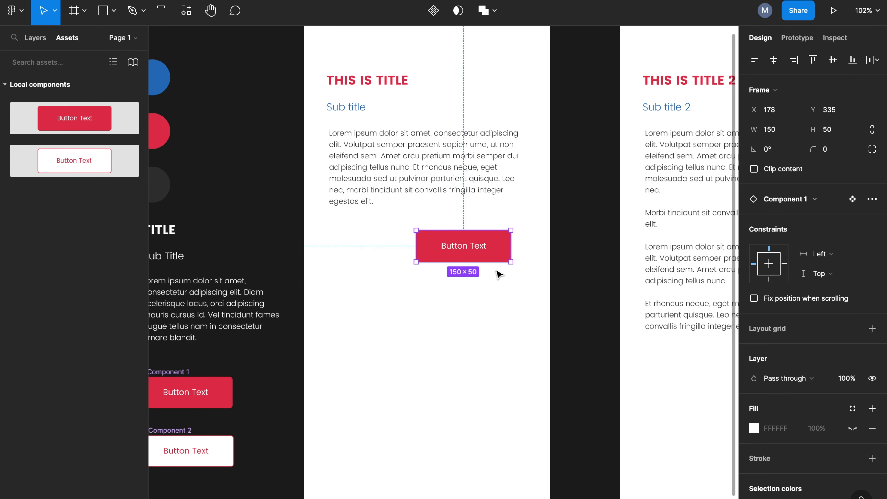
Step: Change the label of the red button on the first screen to "OK let's go"
{"action": "scroll", "coordinate": [489, 276], "scroll_direction": "up", "scroll_amount": 3}
{"action": "double_click", "coordinate": [473, 300]}
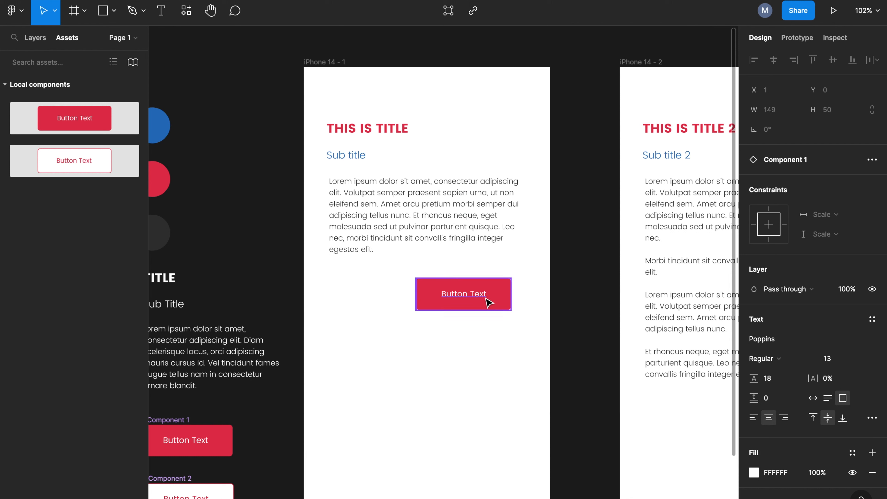
{"action": "double_click", "coordinate": [478, 295]}
{"action": "type", "text": "OK"}
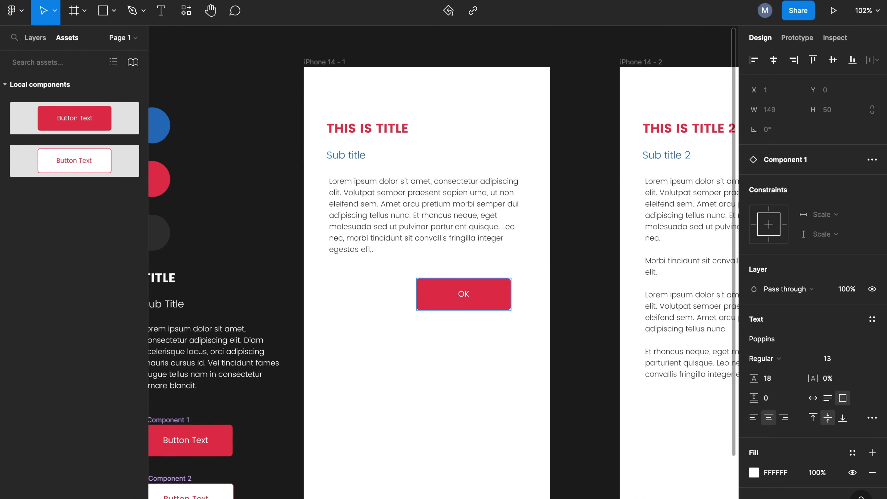
{"action": "type", "text": " let's go"}
{"action": "left_click", "coordinate": [469, 343]}
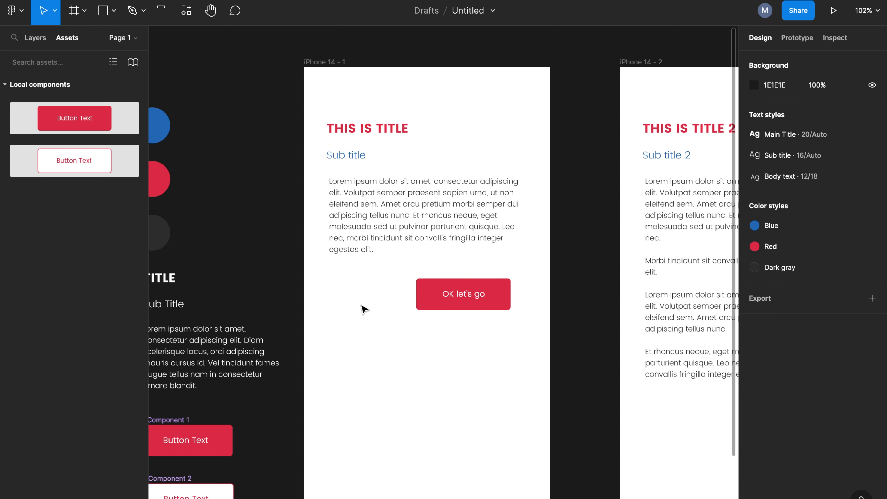
Step: Place an instance of the outlined button component beside the red button on the first screen and change its label to "Cancel"
{"action": "left_click_drag", "start_coordinate": [99, 158], "coordinate": [396, 301]}
{"action": "double_click", "coordinate": [368, 299]}
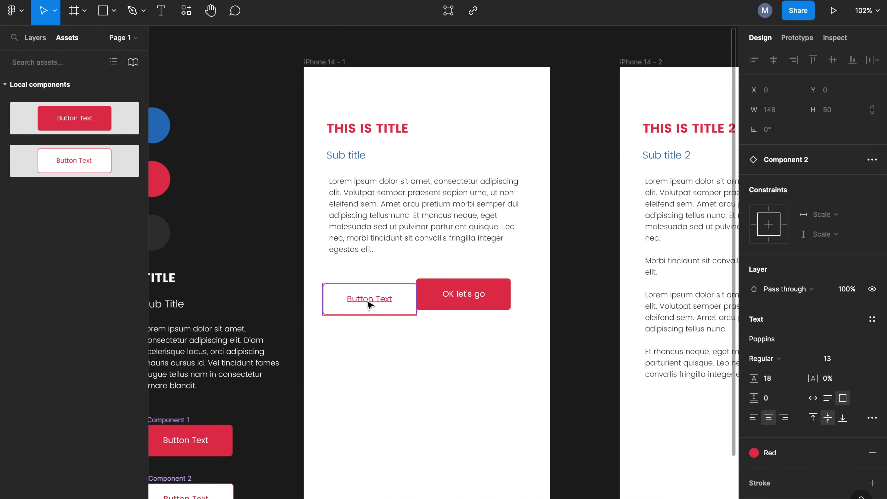
{"action": "double_click", "coordinate": [368, 301]}
{"action": "type", "text": "c"}
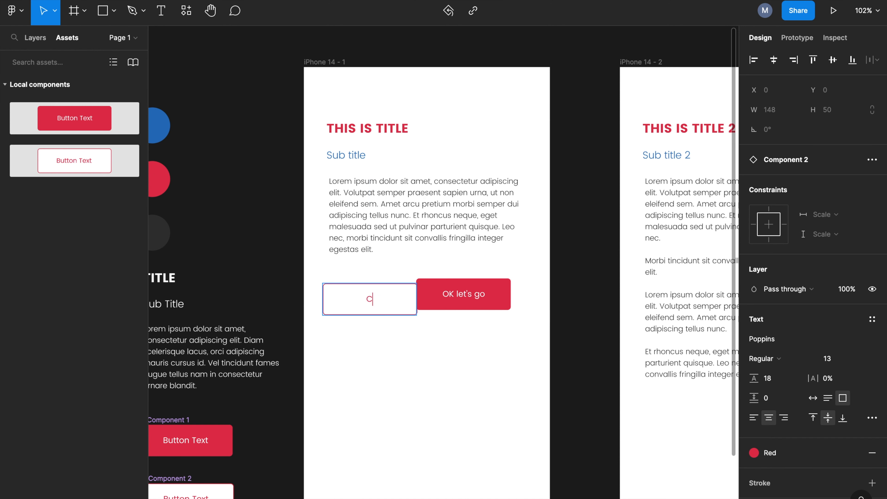
{"action": "type", "text": "ancel"}
{"action": "left_click", "coordinate": [386, 368]}
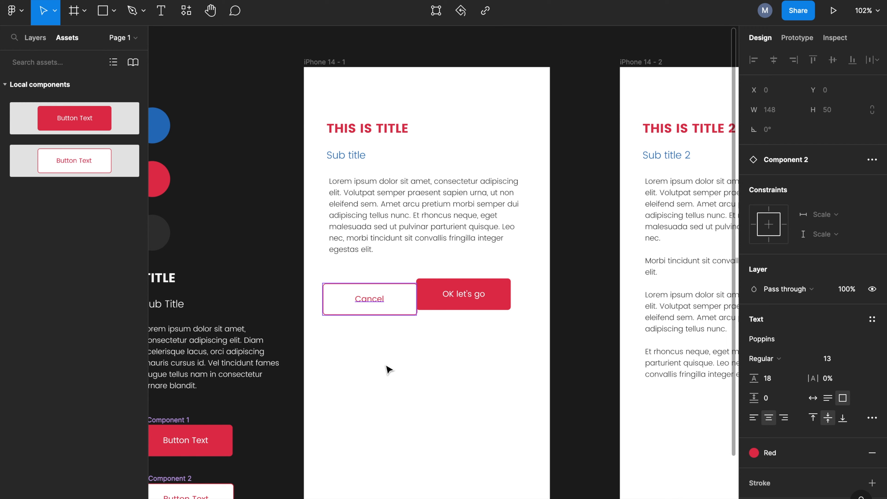
Step: Line up the Cancel and "OK let's go" buttons in one row at Y 336 with a 12 px gap, below the body text
{"action": "scroll", "coordinate": [370, 302], "scroll_direction": "up", "scroll_amount": 5}
{"action": "left_click_drag", "start_coordinate": [373, 303], "coordinate": [355, 291]}
{"action": "left_click", "coordinate": [484, 316], "text": "shift"}
{"action": "left_click_drag", "start_coordinate": [460, 313], "coordinate": [477, 311]}
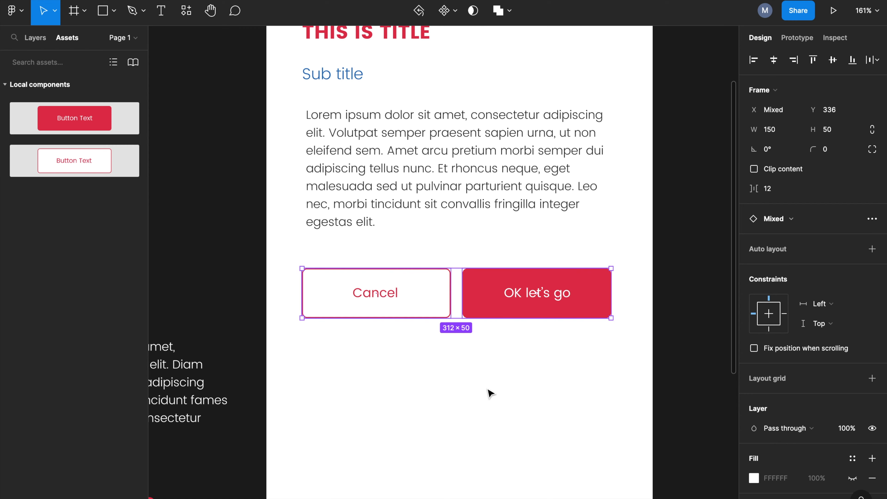
{"action": "left_click", "coordinate": [487, 389]}
Step: Copy the Cancel and "OK let's go" buttons into the iPhone 14 - 2 frame and position them below its last paragraph
{"action": "scroll", "coordinate": [485, 385], "scroll_direction": "down", "scroll_amount": 3}
{"action": "left_click", "coordinate": [484, 383]}
{"action": "left_click_drag", "start_coordinate": [423, 336], "coordinate": [420, 333]}
{"action": "scroll", "coordinate": [421, 336], "scroll_direction": "down", "scroll_amount": 4}
{"action": "scroll", "coordinate": [421, 335], "scroll_direction": "right", "scroll_amount": 2}
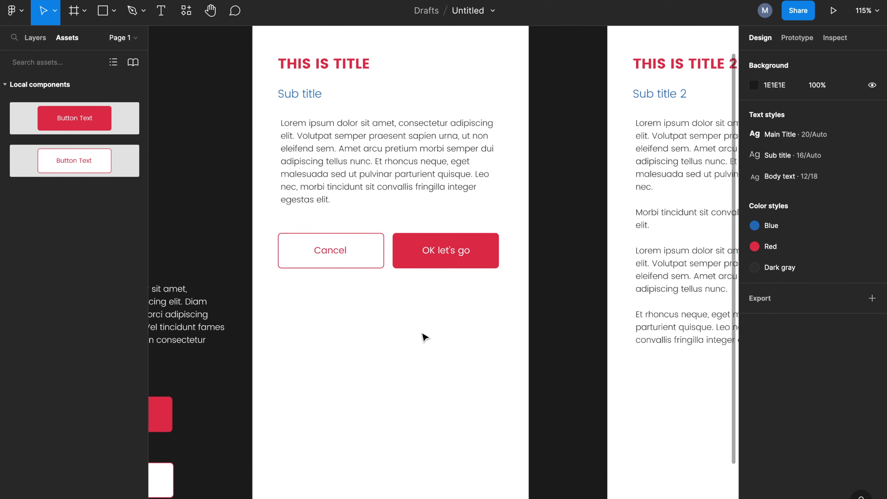
{"action": "scroll", "coordinate": [437, 316], "scroll_direction": "right", "scroll_amount": 2}
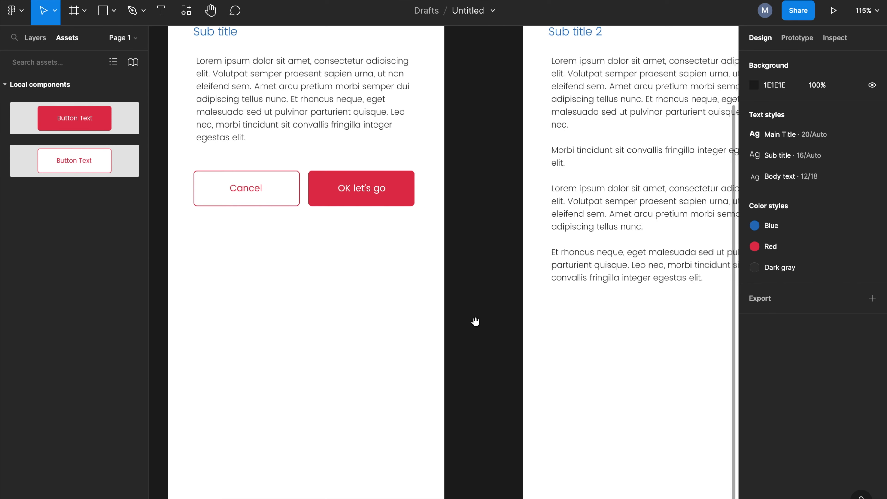
{"action": "scroll", "coordinate": [469, 318], "scroll_direction": "down", "scroll_amount": 3}
{"action": "left_click", "coordinate": [334, 235]}
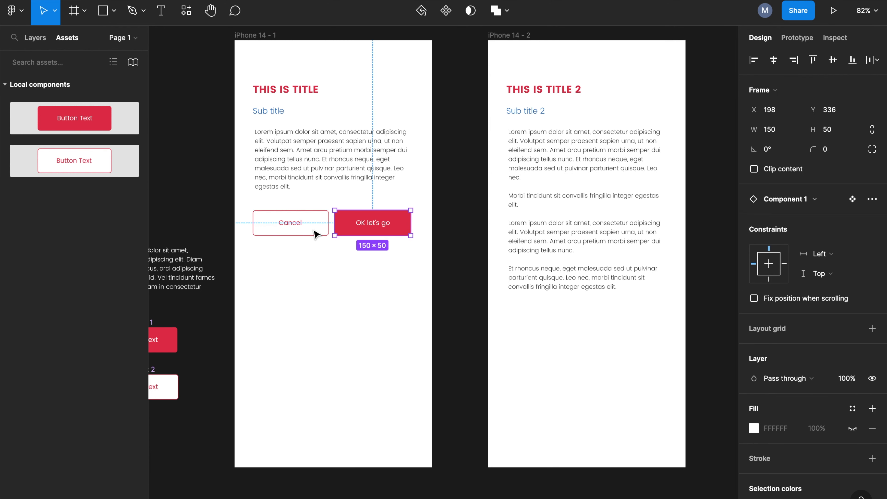
{"action": "left_click", "coordinate": [319, 232], "text": "shift"}
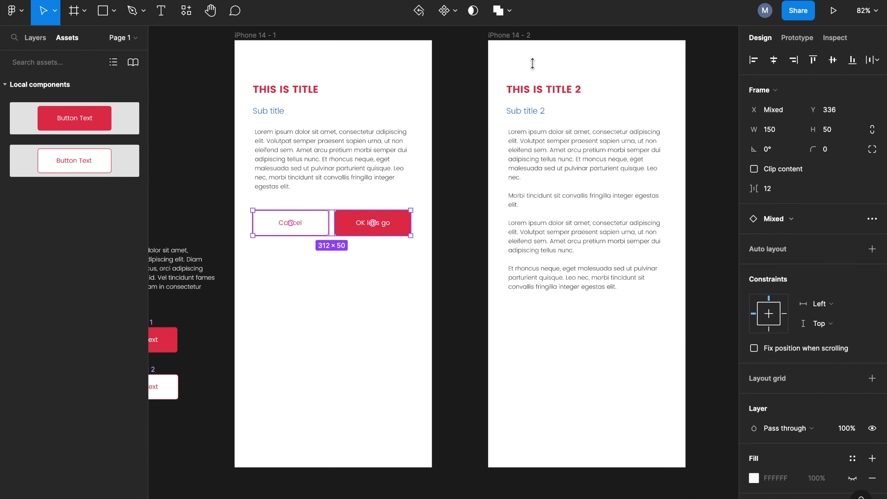
{"action": "left_click", "coordinate": [578, 380]}
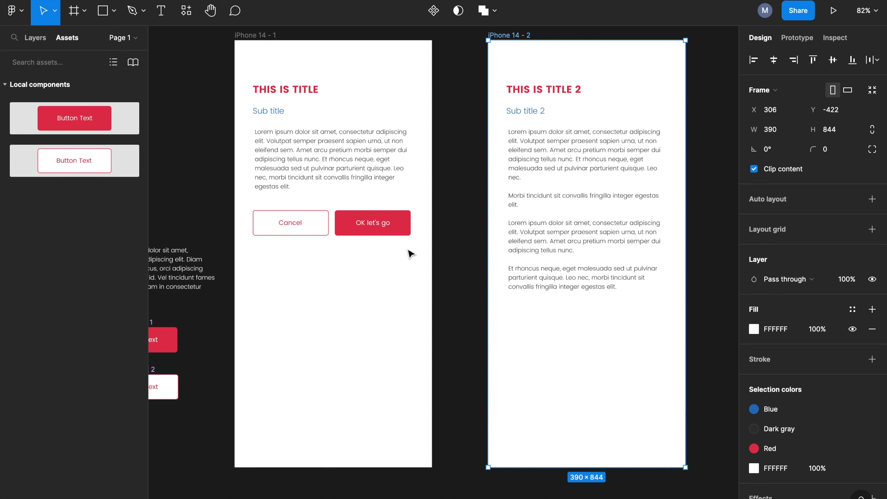
{"action": "key", "text": "ctrl+v"}
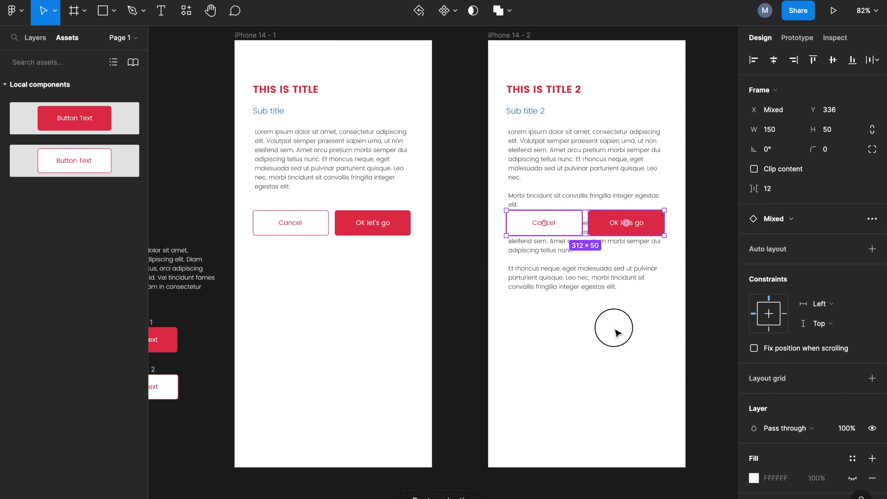
{"action": "left_click_drag", "start_coordinate": [616, 333], "coordinate": [616, 334]}
{"action": "left_click", "coordinate": [693, 330]}
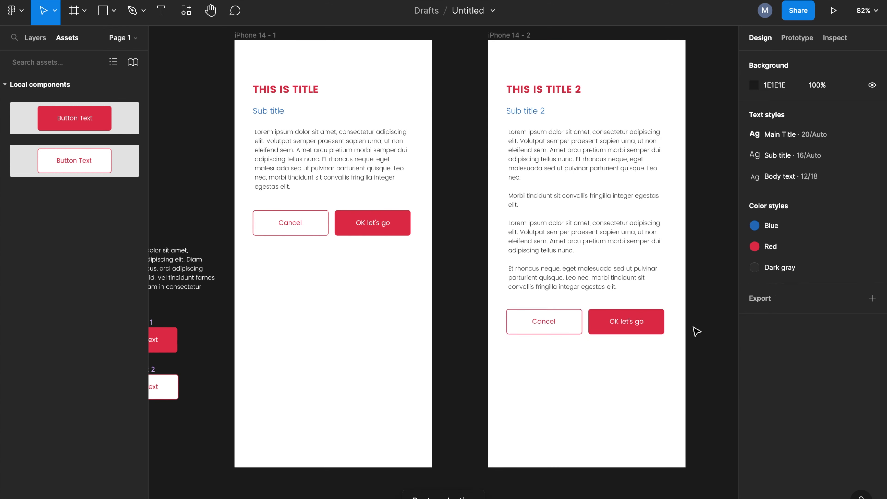
Step: Change the label of the red button on the second screen to "Download"
{"action": "scroll", "coordinate": [695, 331], "scroll_direction": "up", "scroll_amount": 5}
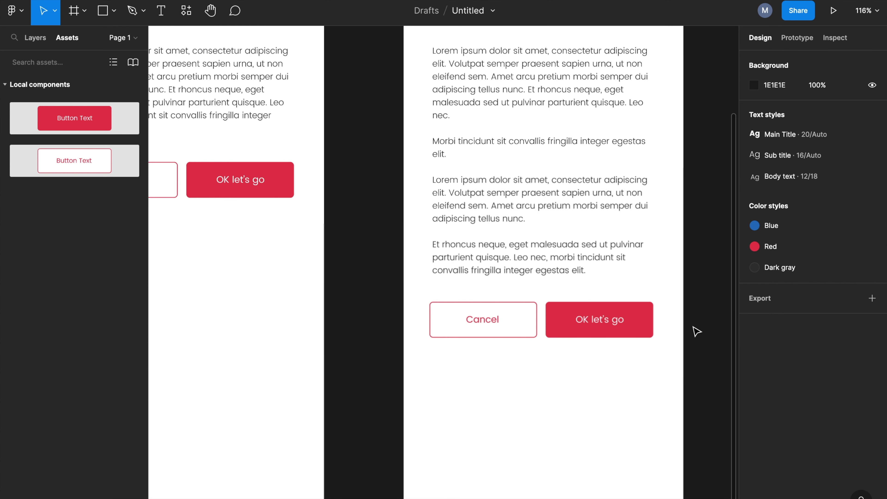
{"action": "left_click", "coordinate": [615, 324]}
{"action": "left_click", "coordinate": [615, 325]}
{"action": "double_click", "coordinate": [613, 322]}
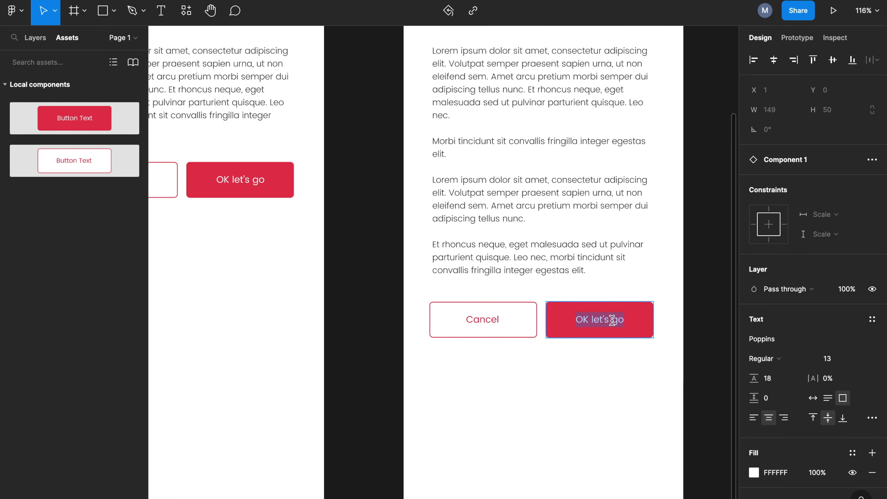
{"action": "type", "text": "Download"}
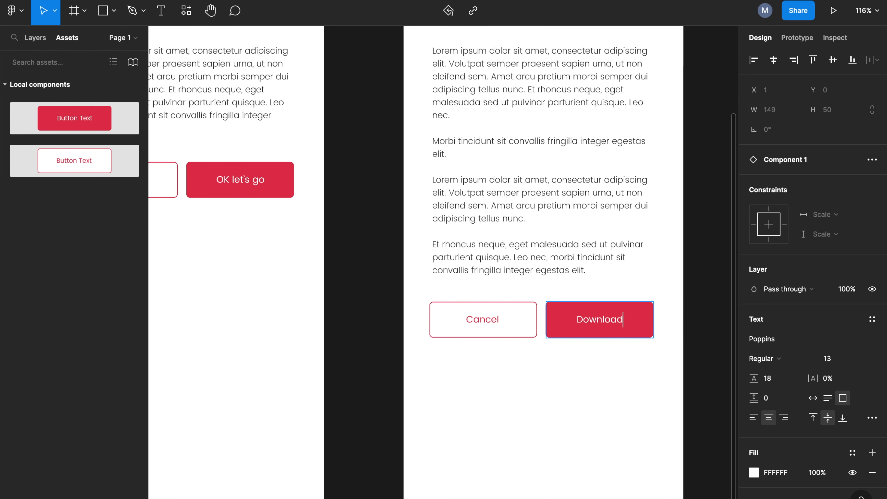
{"action": "key", "text": "Escape"}
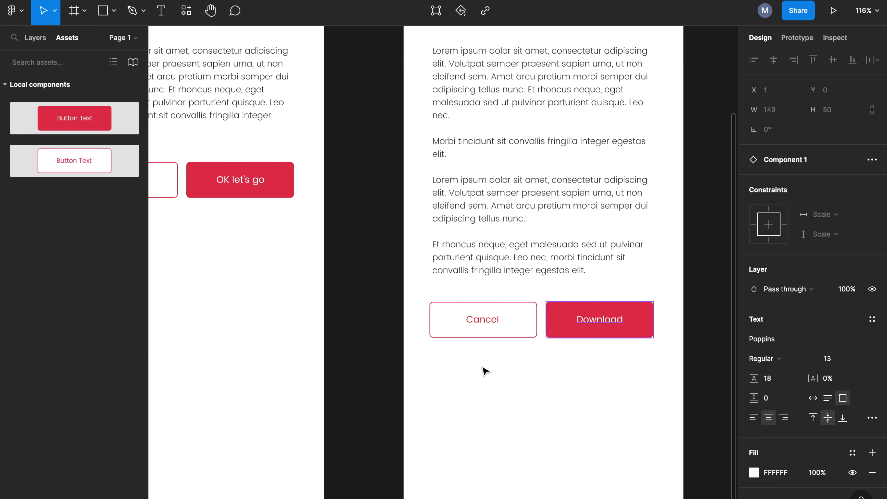
{"action": "left_click", "coordinate": [483, 367]}
Step: Examine the main button components and their instances in the layer list, the local components and on the canvas
{"action": "scroll", "coordinate": [484, 367], "scroll_direction": "down", "scroll_amount": 5}
{"action": "left_click_drag", "start_coordinate": [646, 321], "coordinate": [675, 308]}
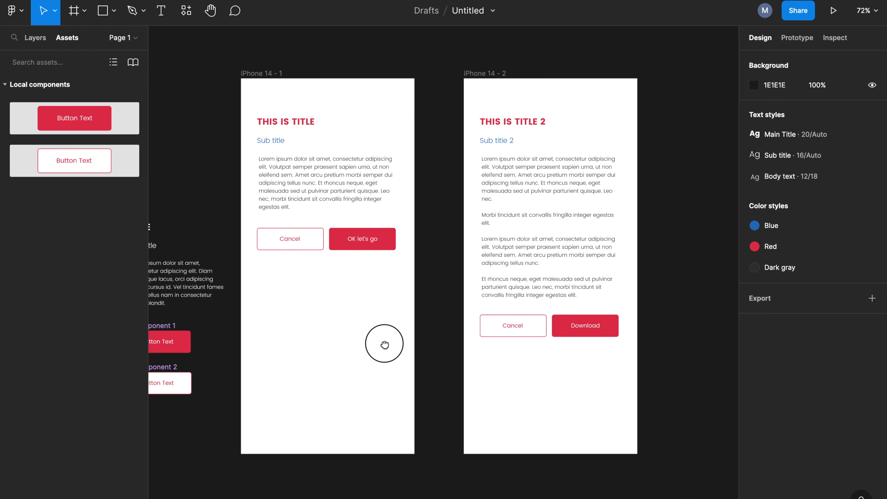
{"action": "left_click_drag", "start_coordinate": [385, 343], "coordinate": [413, 348]}
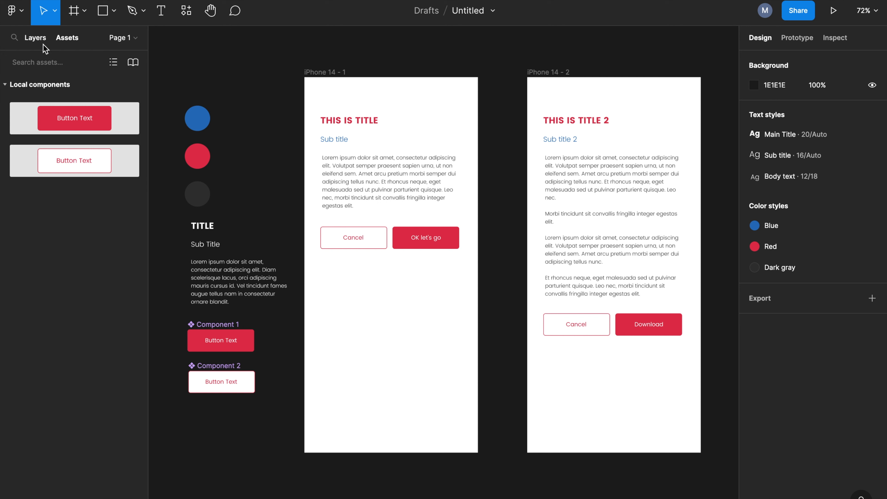
{"action": "left_click", "coordinate": [35, 37]}
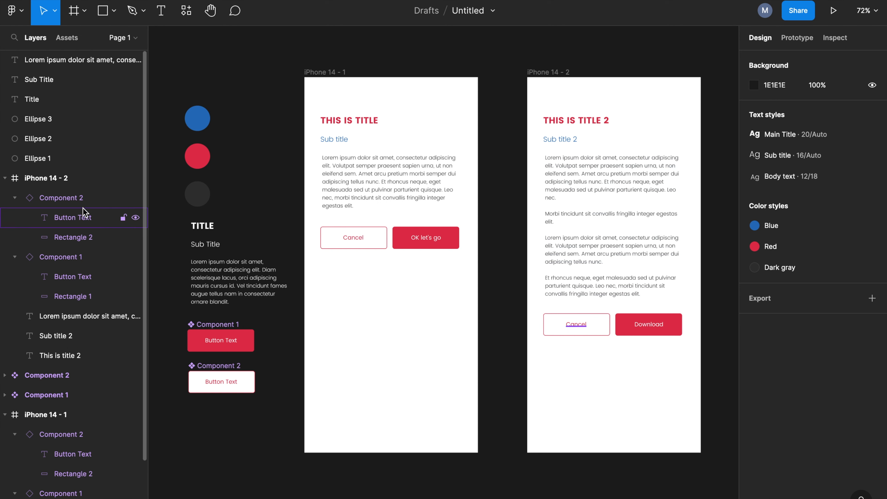
{"action": "scroll", "coordinate": [69, 376], "scroll_direction": "down", "scroll_amount": 1}
{"action": "scroll", "coordinate": [71, 388], "scroll_direction": "down", "scroll_amount": 3}
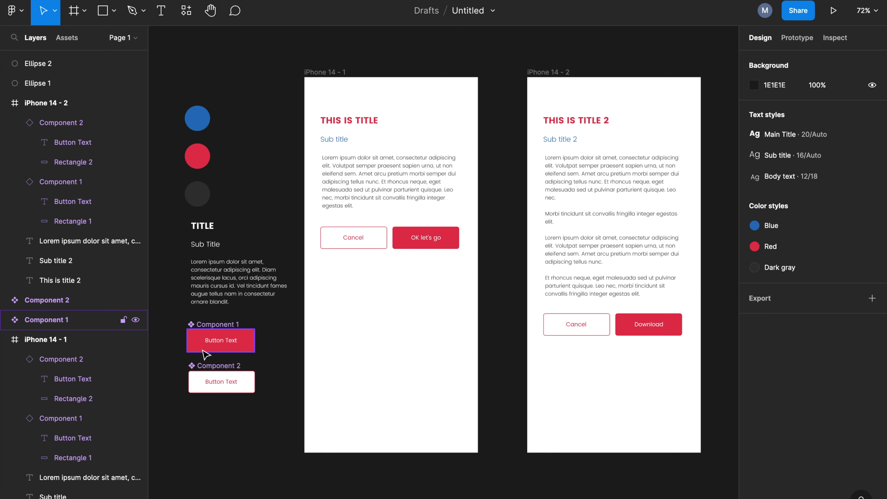
{"action": "left_click", "coordinate": [67, 38]}
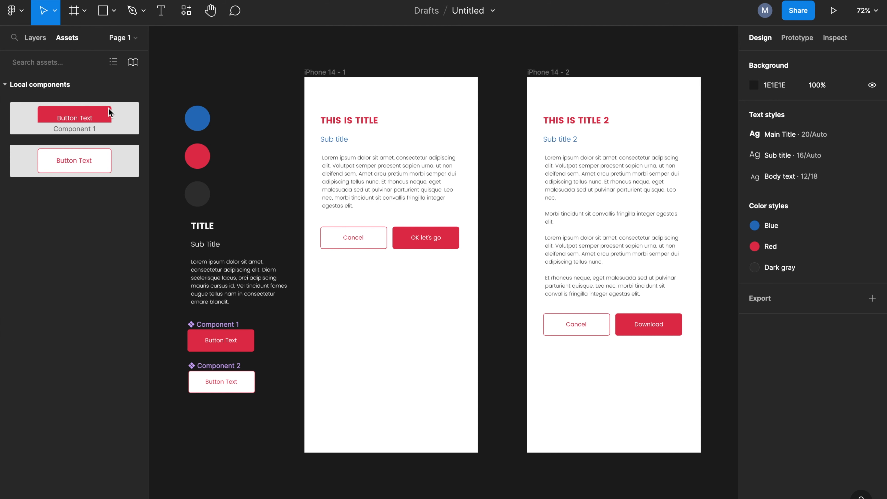
{"action": "left_click", "coordinate": [93, 114]}
{"action": "scroll", "coordinate": [235, 350], "scroll_direction": "left", "scroll_amount": 3}
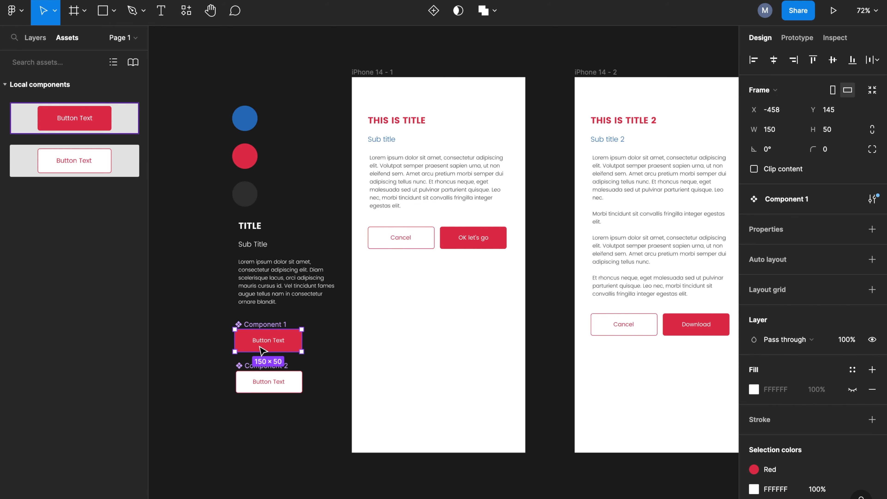
{"action": "scroll", "coordinate": [291, 352], "scroll_direction": "up", "scroll_amount": 2}
{"action": "scroll", "coordinate": [313, 408], "scroll_direction": "down", "scroll_amount": 5}
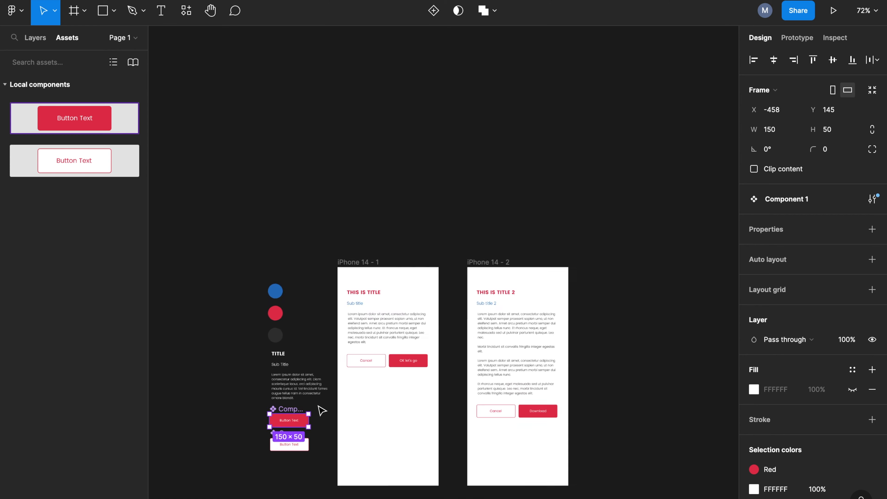
{"action": "scroll", "coordinate": [323, 410], "scroll_direction": "up", "scroll_amount": 6}
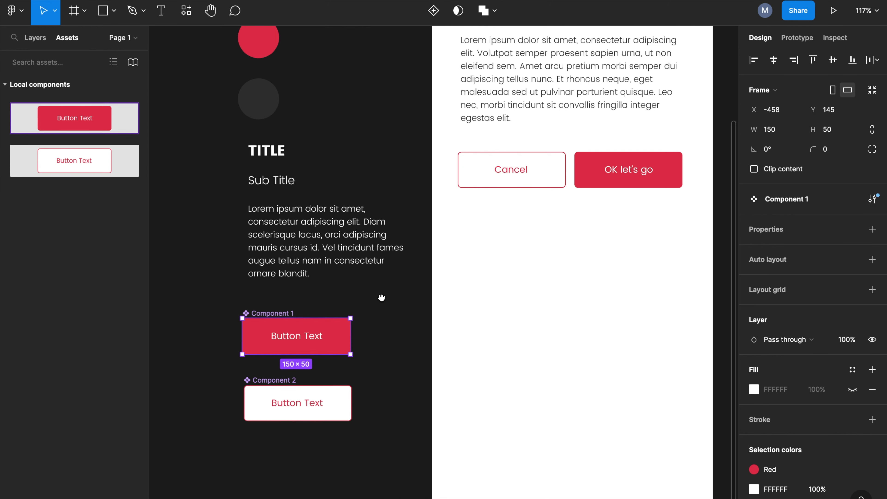
{"action": "scroll", "coordinate": [802, 416], "scroll_direction": "down", "scroll_amount": 3}
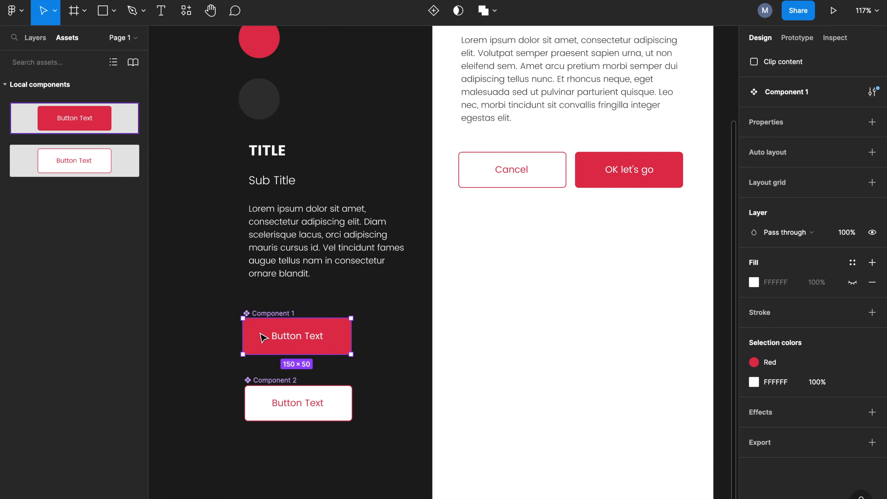
Step: Replace the Red fill style of Rectangle 1 inside the main Component 1 with the Blue colour style
{"action": "left_click", "coordinate": [35, 37]}
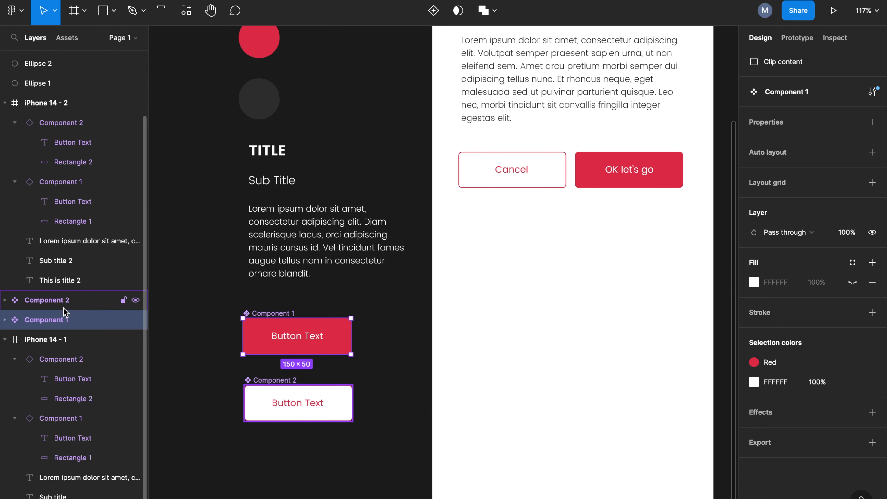
{"action": "left_click", "coordinate": [4, 320]}
{"action": "left_click", "coordinate": [58, 344]}
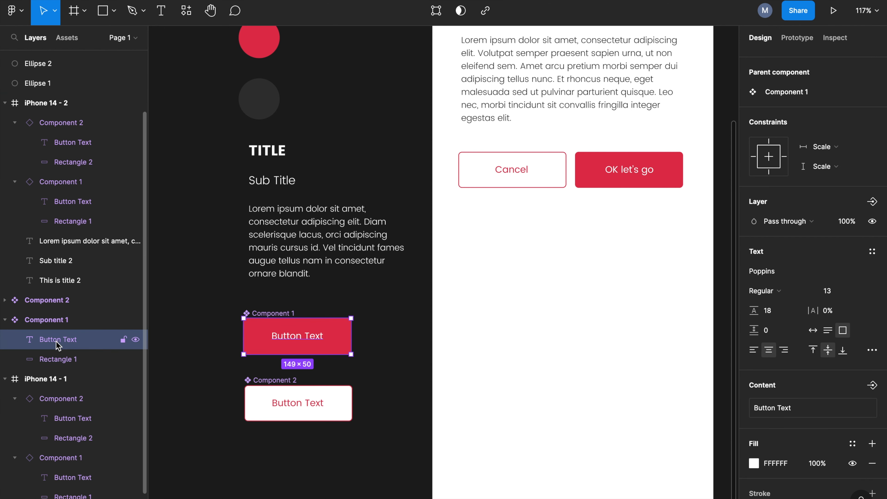
{"action": "left_click", "coordinate": [60, 364]}
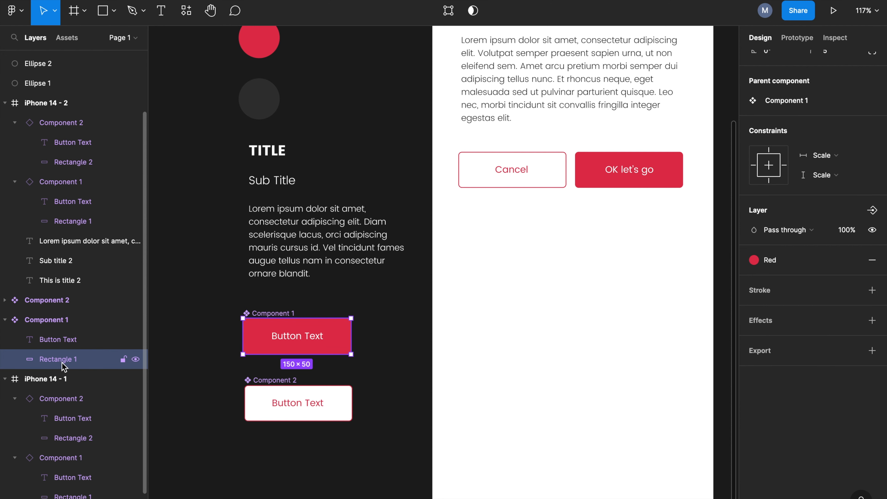
{"action": "left_click", "coordinate": [873, 260]}
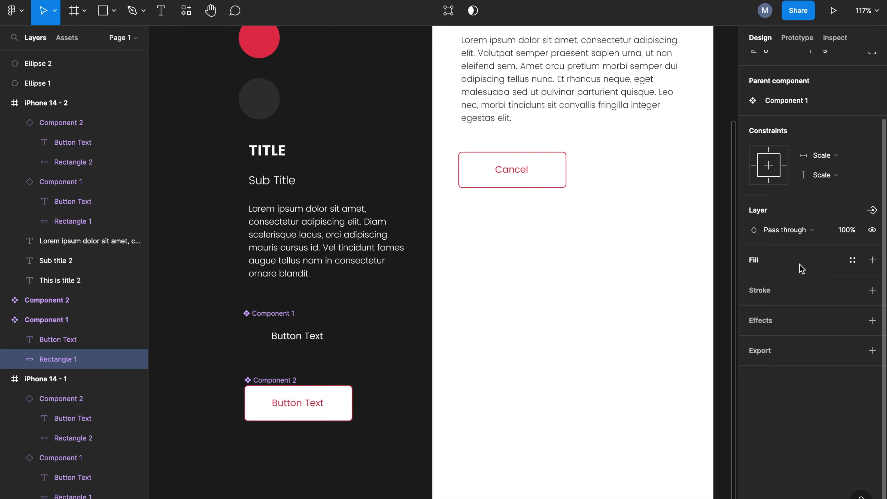
{"action": "left_click", "coordinate": [853, 261]}
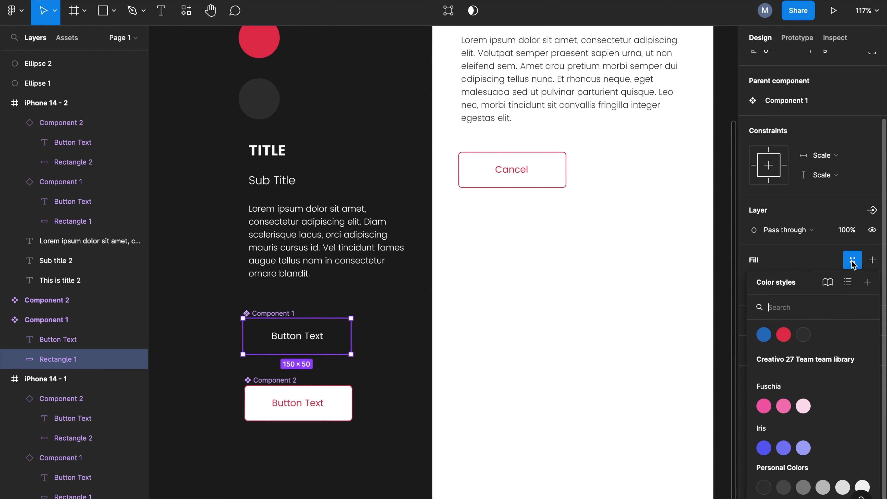
{"action": "left_click", "coordinate": [767, 335]}
{"action": "left_click", "coordinate": [615, 343]}
Step: Replace the Red stroke style of Rectangle 2 inside the main Component 2 with the Blue colour style
{"action": "left_click_drag", "start_coordinate": [628, 311], "coordinate": [322, 307]}
{"action": "left_click_drag", "start_coordinate": [551, 317], "coordinate": [443, 314]}
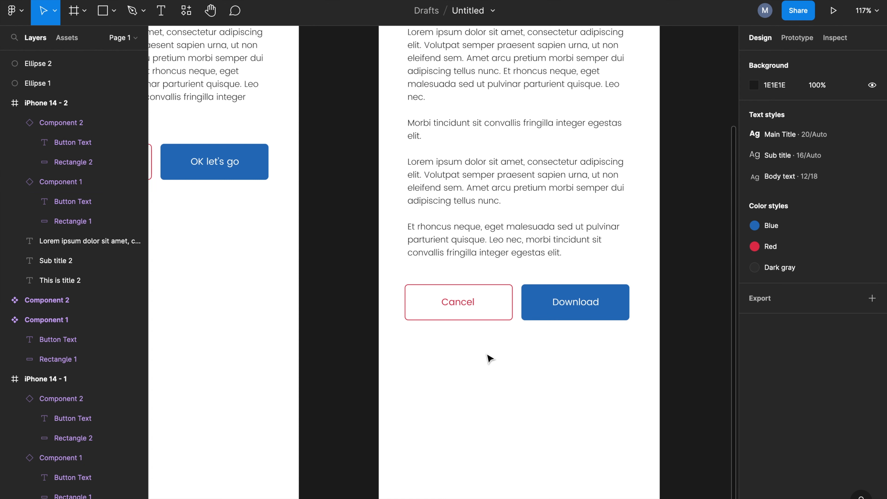
{"action": "left_click_drag", "start_coordinate": [200, 322], "coordinate": [548, 318]}
{"action": "left_click_drag", "start_coordinate": [315, 329], "coordinate": [400, 300]}
{"action": "left_click", "coordinate": [367, 353]}
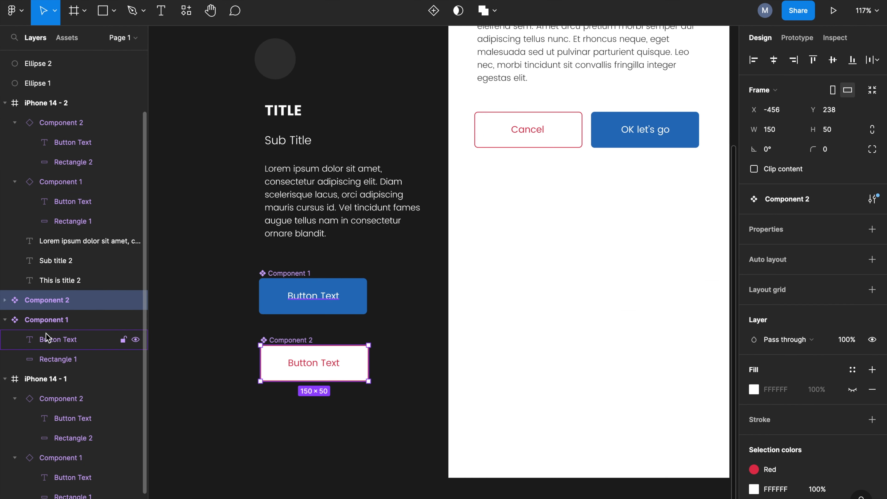
{"action": "left_click", "coordinate": [6, 301]}
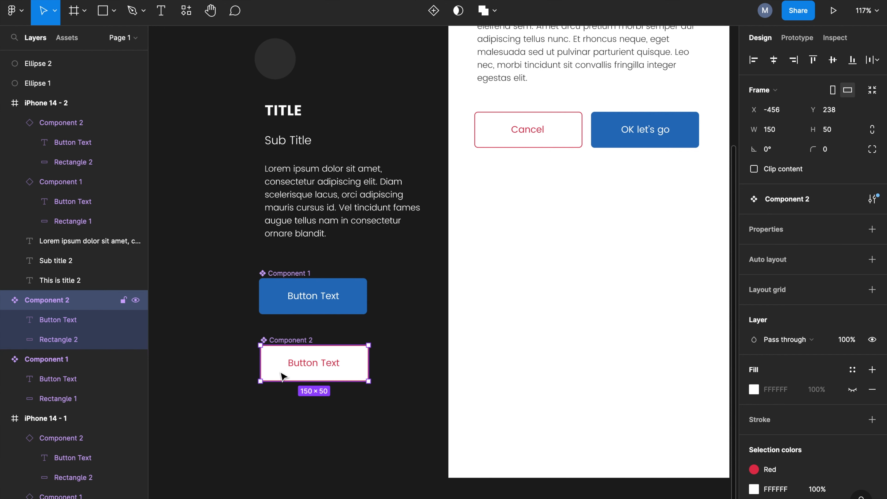
{"action": "left_click", "coordinate": [68, 343]}
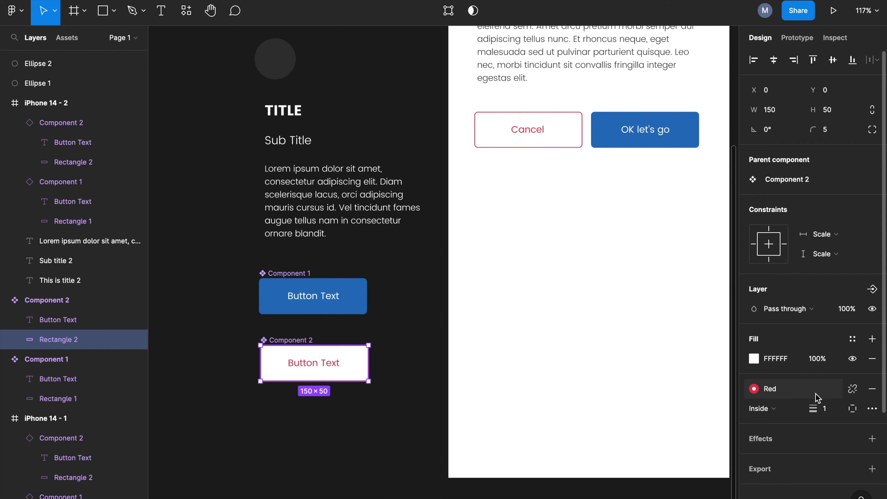
{"action": "left_click", "coordinate": [873, 390]}
{"action": "left_click", "coordinate": [853, 390]}
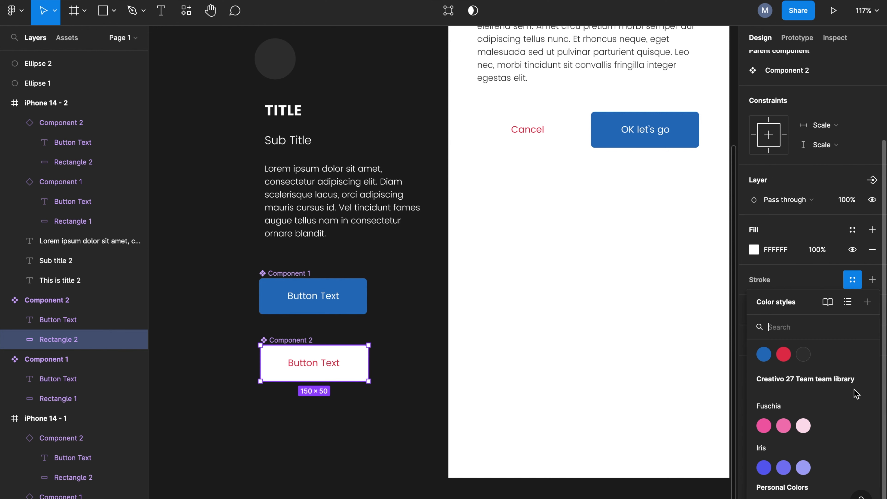
{"action": "left_click", "coordinate": [764, 354]}
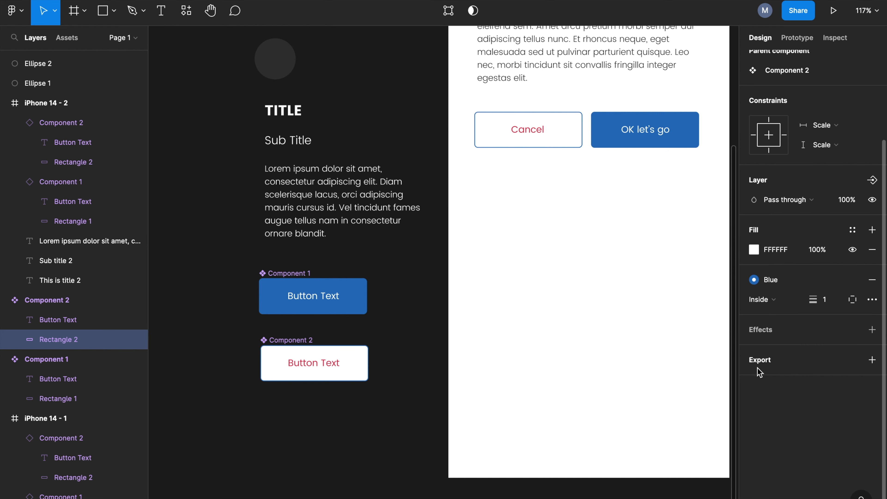
Step: Replace the Red fill style of the Button Text inside the main Component 2 with the Blue colour style
{"action": "left_click", "coordinate": [58, 318]}
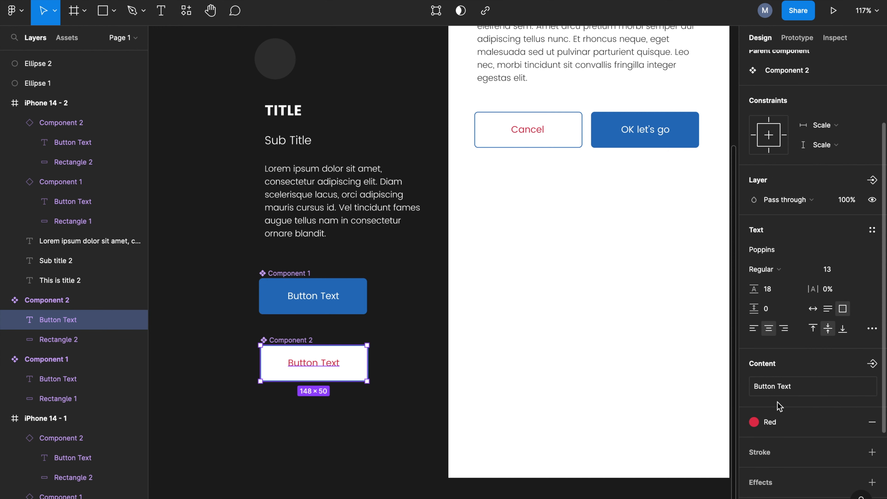
{"action": "left_click", "coordinate": [872, 421]}
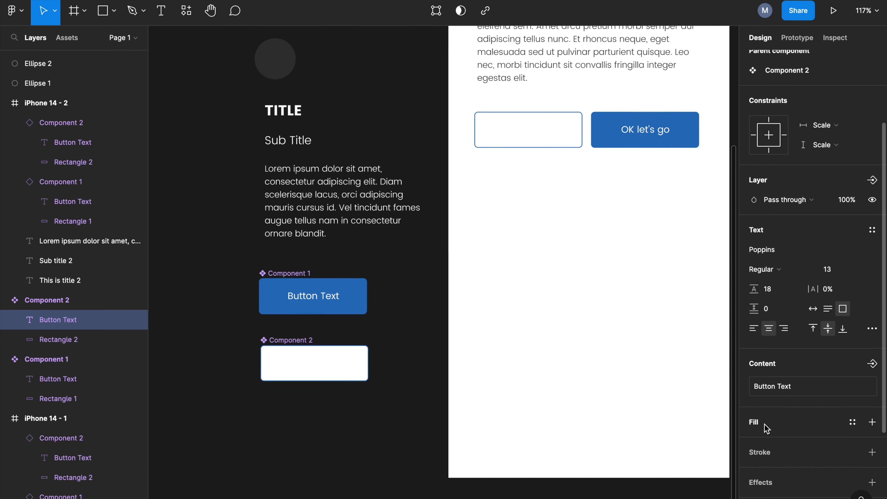
{"action": "left_click", "coordinate": [854, 422]}
{"action": "left_click", "coordinate": [763, 353]}
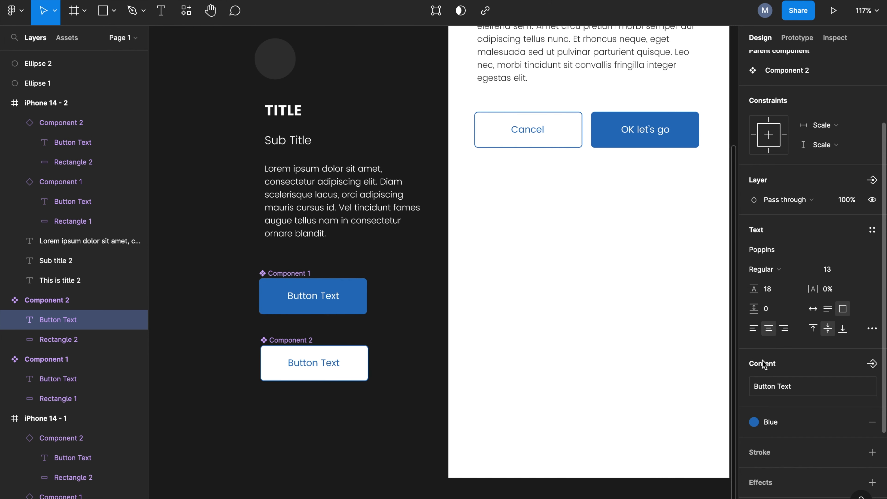
{"action": "left_click", "coordinate": [438, 350]}
Step: Duplicate the "OK let's go" button on the first screen and place the copy below the button pair
{"action": "left_click_drag", "start_coordinate": [560, 319], "coordinate": [292, 320]}
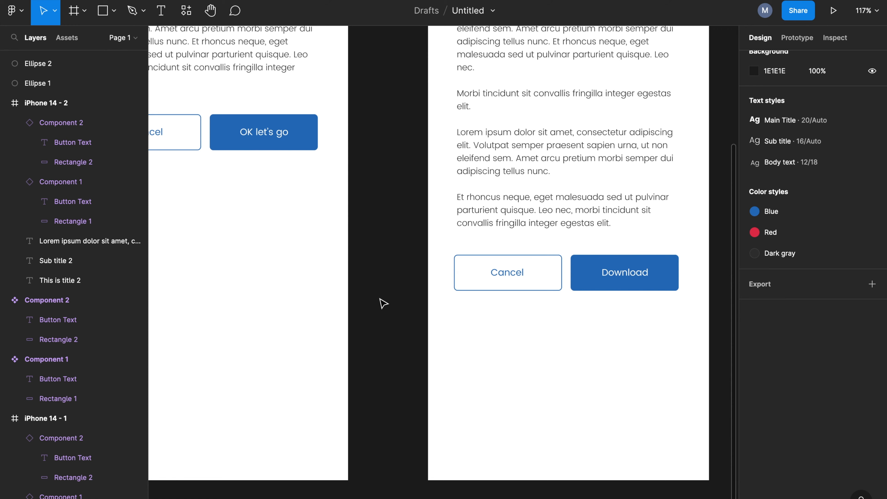
{"action": "scroll", "coordinate": [382, 303], "scroll_direction": "down", "scroll_amount": 5}
{"action": "scroll", "coordinate": [402, 294], "scroll_direction": "left", "scroll_amount": 3}
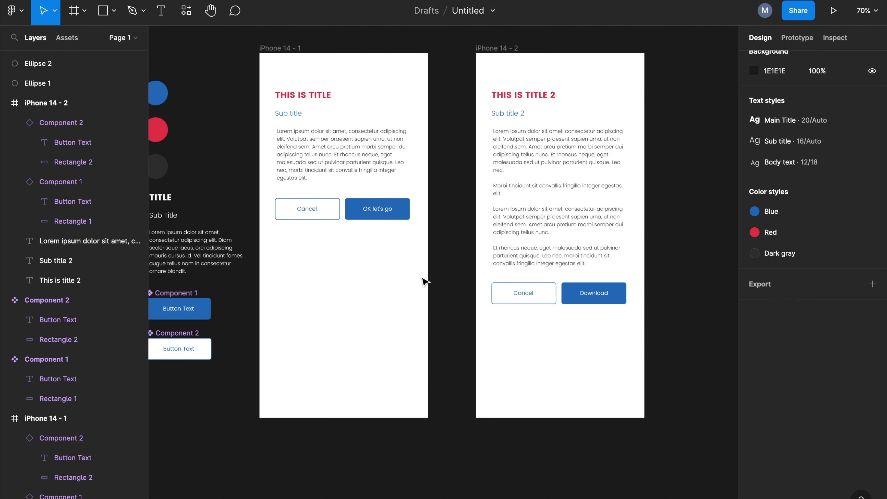
{"action": "scroll", "coordinate": [396, 218], "scroll_direction": "up", "scroll_amount": 5}
{"action": "left_click", "coordinate": [410, 214]}
{"action": "left_click_drag", "start_coordinate": [411, 212], "coordinate": [353, 295], "text": "alt"}
{"action": "left_click", "coordinate": [393, 304]}
Step: Extend the label of the duplicated button to "OK let's go to the designer world"
{"action": "left_click", "coordinate": [313, 290]}
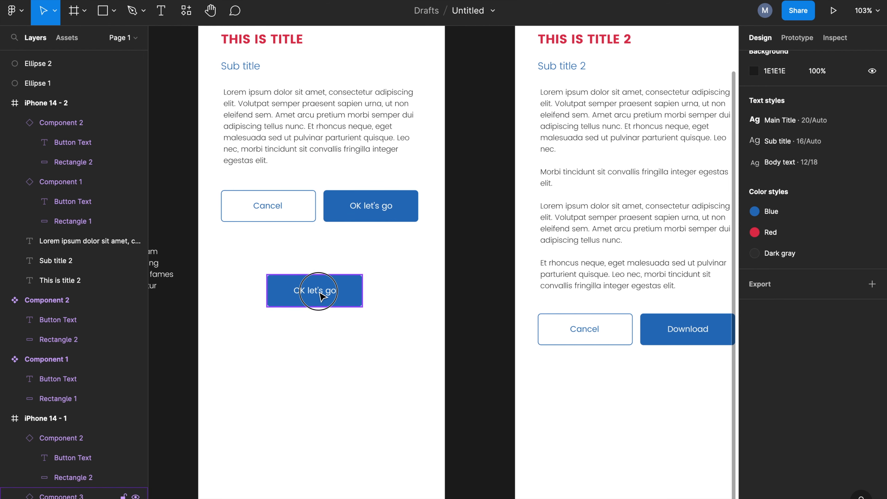
{"action": "double_click", "coordinate": [323, 296]}
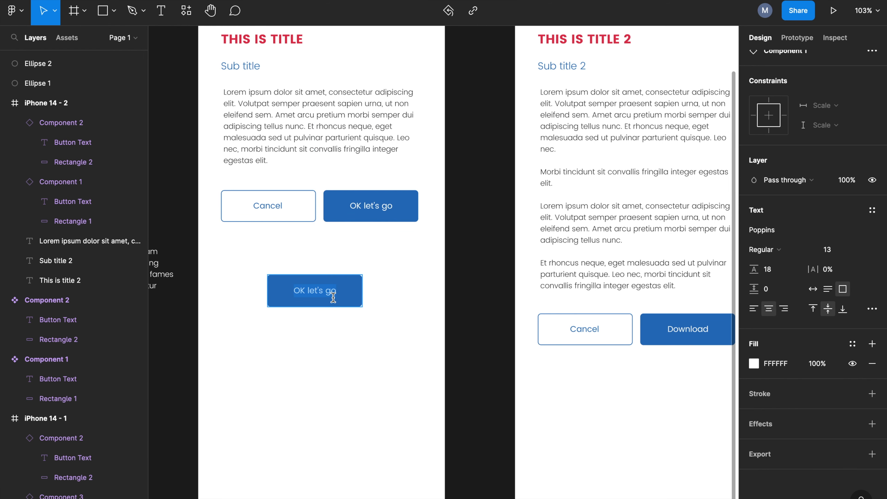
{"action": "key", "text": "Right"}
{"action": "type", "text": "to the world"}
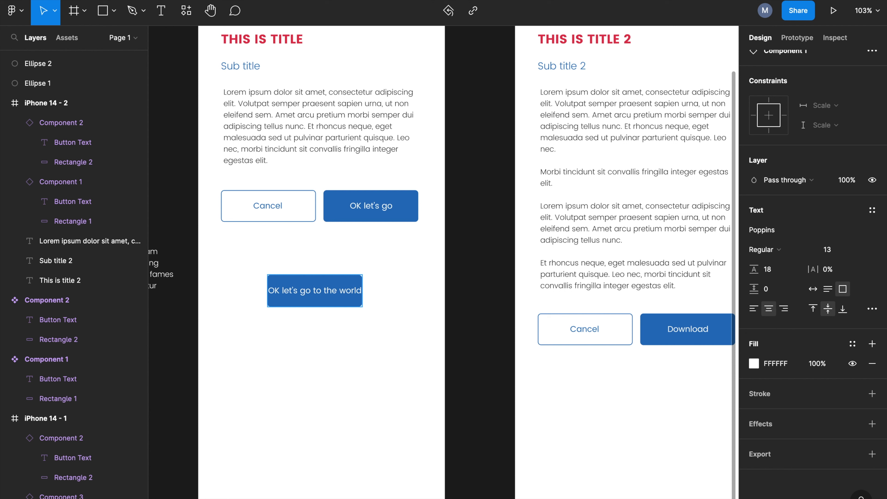
{"action": "key", "text": "BackSpace"}
{"action": "key", "text": "BackSpace"}
{"action": "key", "text": "BackSpace"}
{"action": "key", "text": "BackSpace"}
{"action": "key", "text": "BackSpace"}
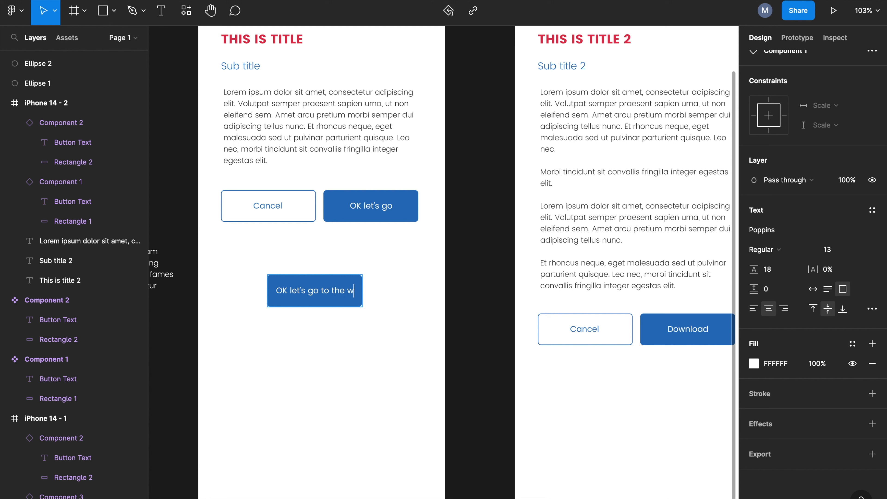
{"action": "type", "text": "designer world"}
{"action": "left_click", "coordinate": [301, 370]}
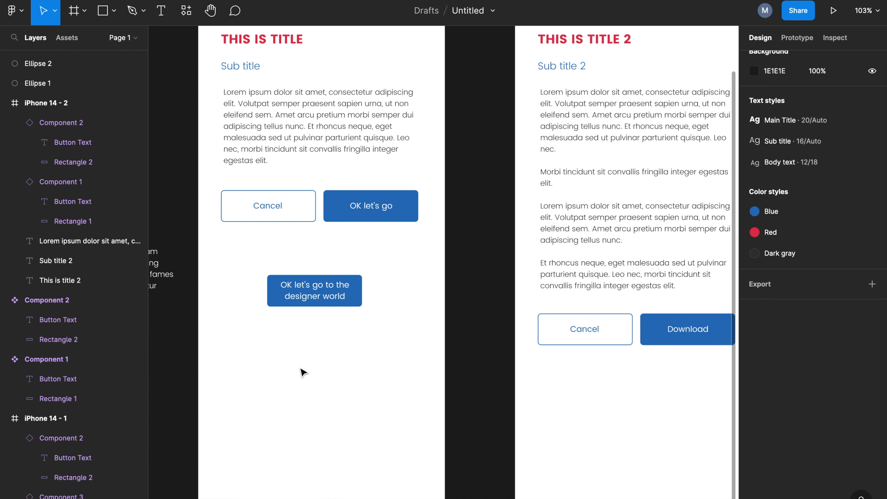
Step: Delete the duplicated "OK let's go to the designer world" button from the first screen
{"action": "left_click", "coordinate": [297, 216]}
{"action": "left_click", "coordinate": [333, 212]}
{"action": "left_click", "coordinate": [297, 217]}
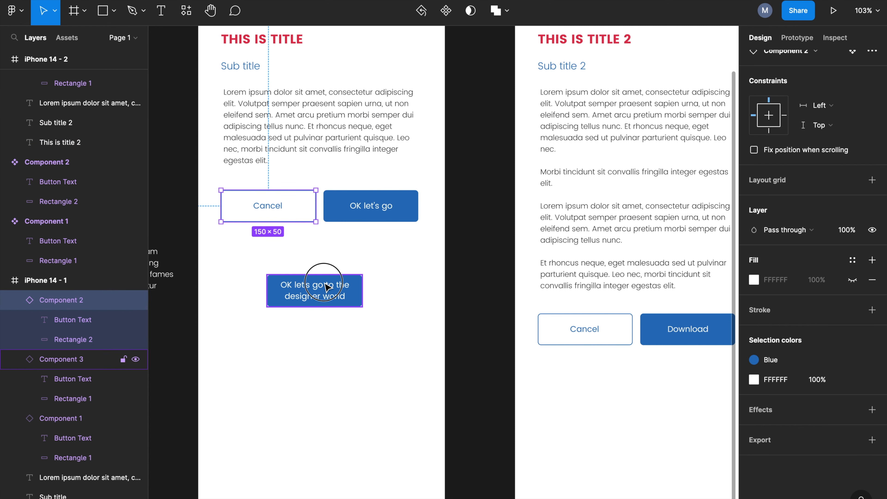
{"action": "left_click", "coordinate": [325, 295]}
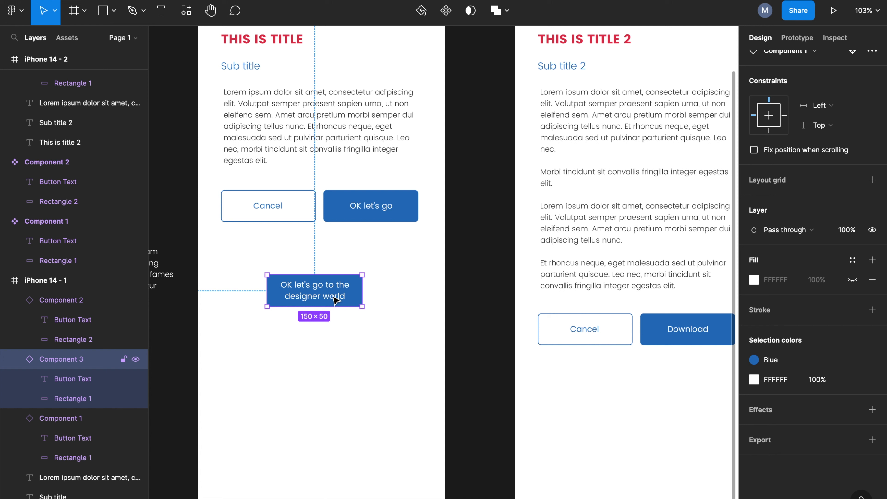
{"action": "key", "text": "Delete"}
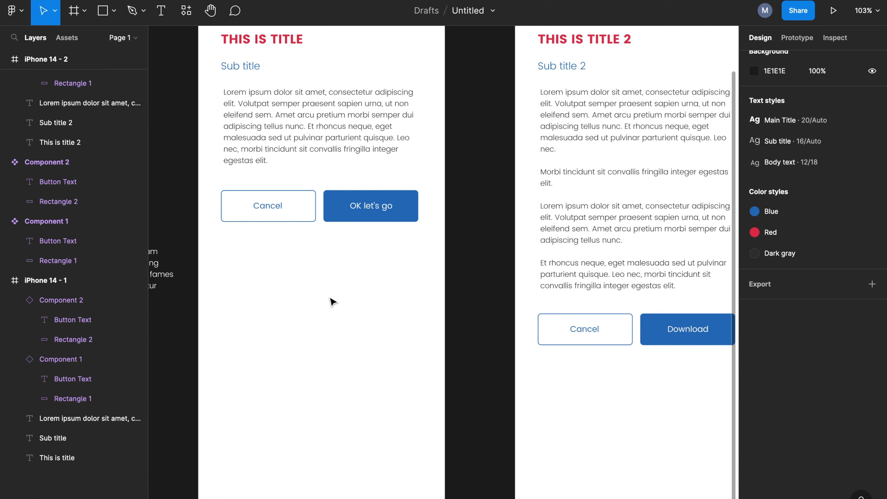
Step: Add the text "Button" below the buttons in the iPhone 14 - 1 frame and wrap it in an auto layout frame
{"action": "key", "text": "t"}
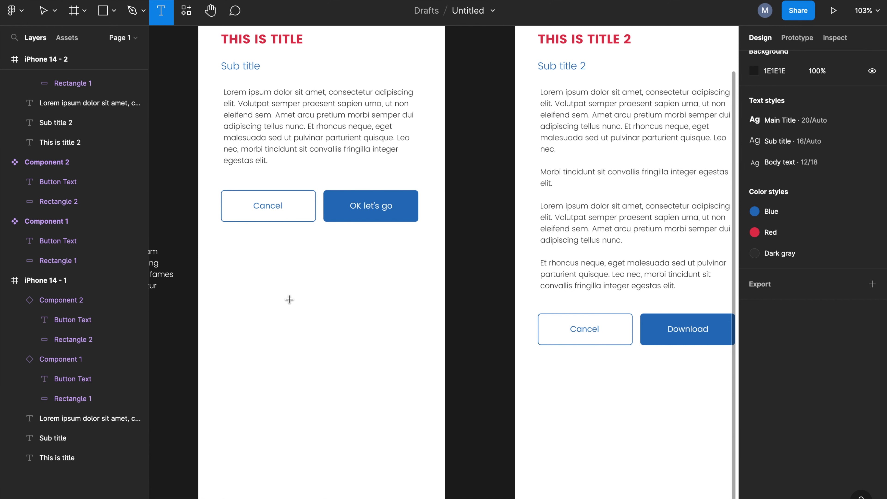
{"action": "left_click", "coordinate": [290, 299]}
{"action": "type", "text": "Button"}
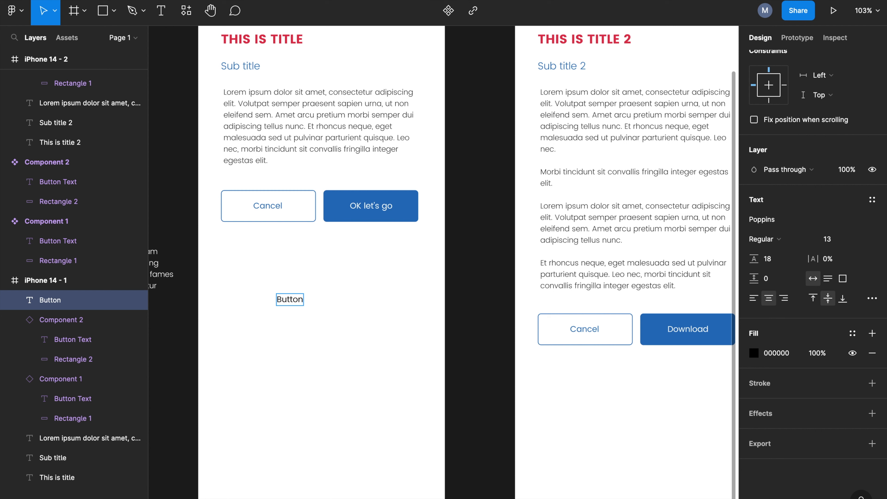
{"action": "key", "text": "Escape"}
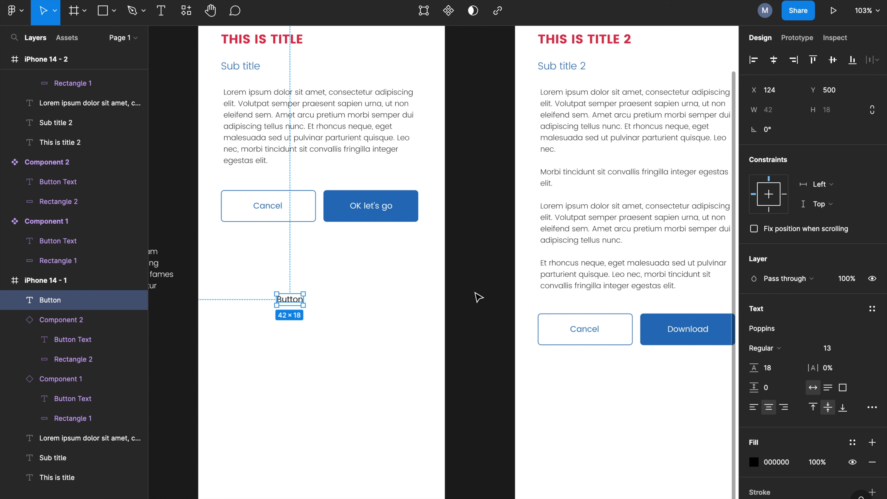
{"action": "key", "text": "shift+a"}
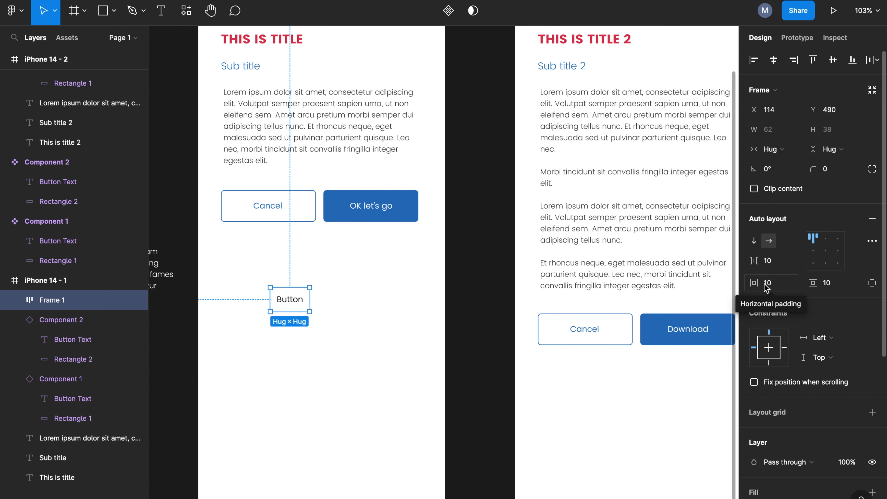
Step: Set individual padding on the auto layout frame, with 5 at its top and 5 at its bottom
{"action": "scroll", "coordinate": [252, 284], "scroll_direction": "up", "scroll_amount": 3}
{"action": "scroll", "coordinate": [251, 284], "scroll_direction": "up", "scroll_amount": 2}
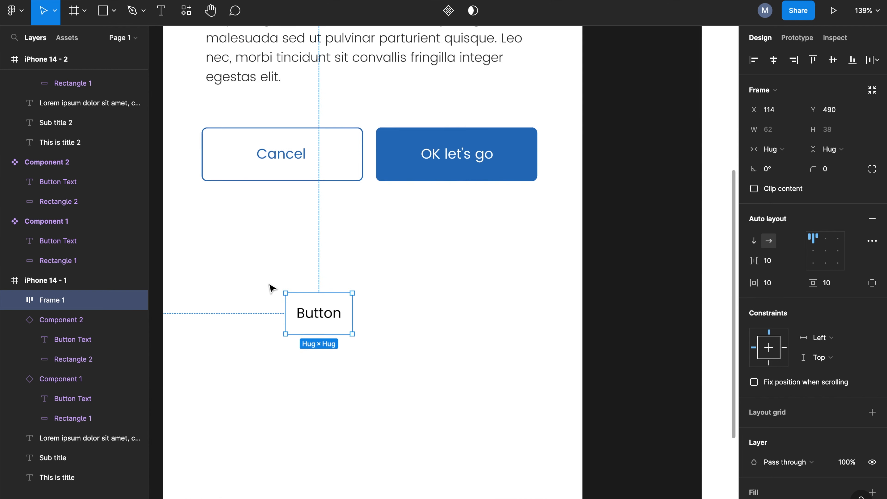
{"action": "left_click", "coordinate": [872, 283]}
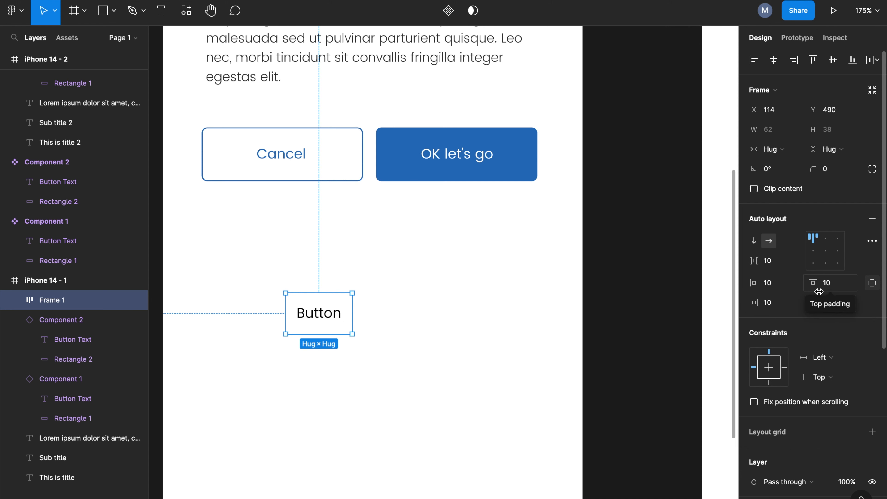
{"action": "left_click", "coordinate": [828, 283]}
{"action": "type", "text": "5"}
{"action": "key", "text": "Return"}
{"action": "left_click", "coordinate": [827, 303]}
{"action": "type", "text": "40"}
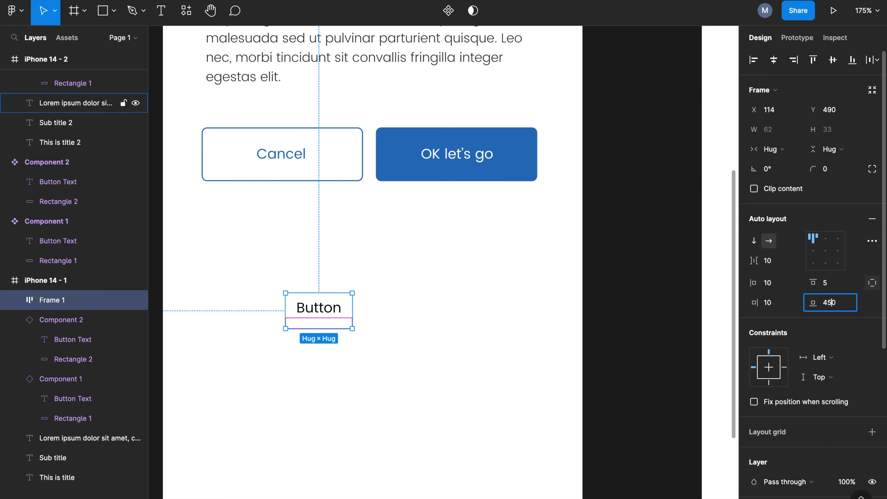
{"action": "type", "text": "5"}
{"action": "key", "text": "Return"}
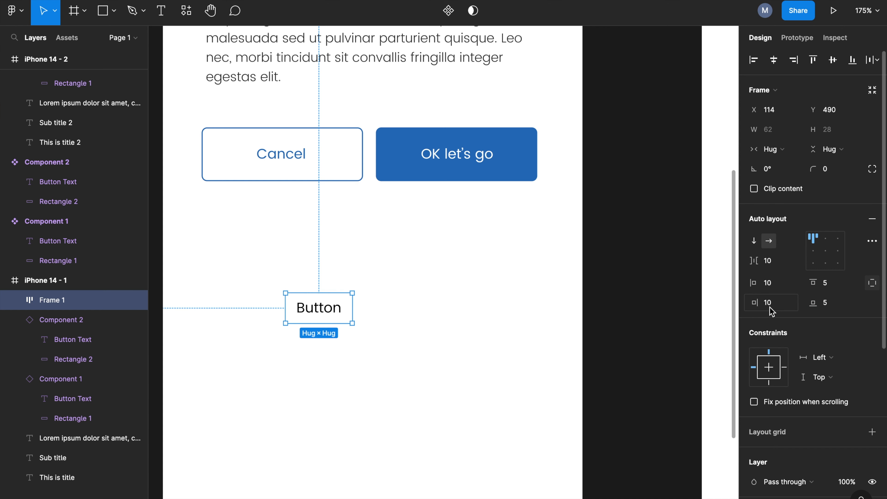
Step: Fill the auto layout frame around the "Button" text with the Red colour style
{"action": "scroll", "coordinate": [803, 374], "scroll_direction": "down", "scroll_amount": 10}
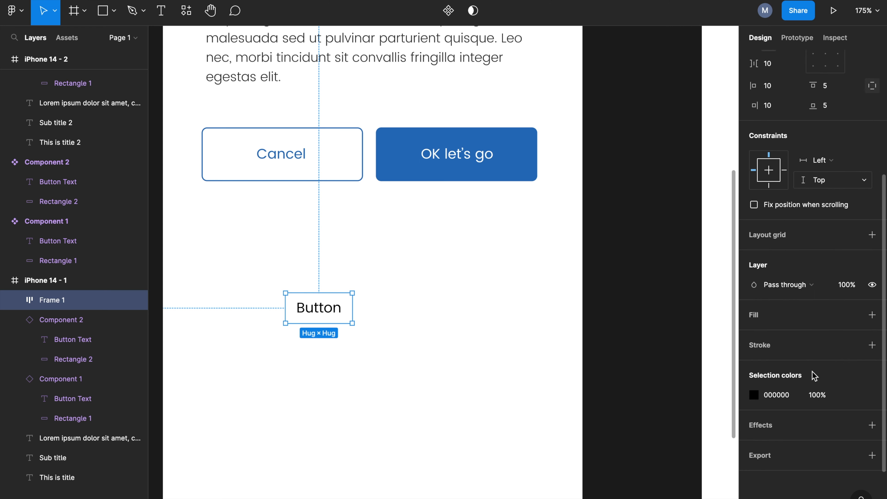
{"action": "scroll", "coordinate": [755, 374], "scroll_direction": "down", "scroll_amount": 3}
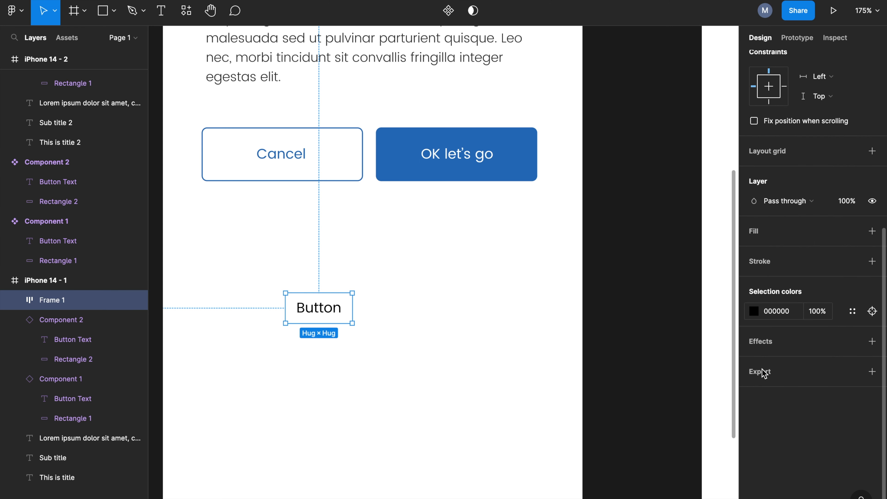
{"action": "left_click", "coordinate": [853, 232]}
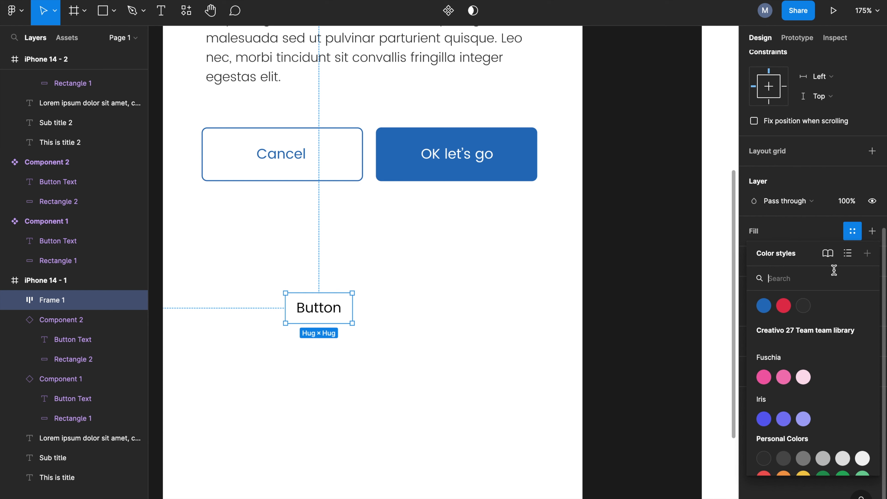
{"action": "left_click", "coordinate": [784, 306]}
{"action": "mouse_move", "coordinate": [852, 267]}
{"action": "mouse_move", "coordinate": [782, 311]}
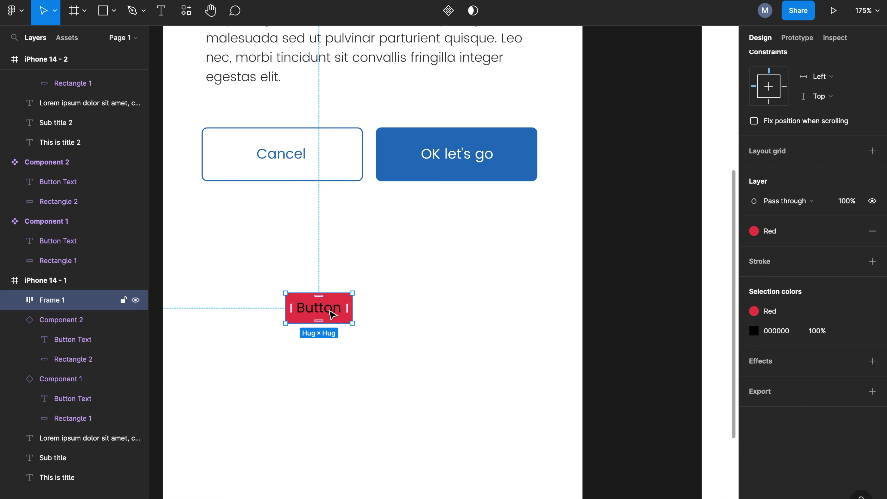
Step: Detach the Red colour style from the auto layout frame's fill
{"action": "mouse_move", "coordinate": [838, 320]}
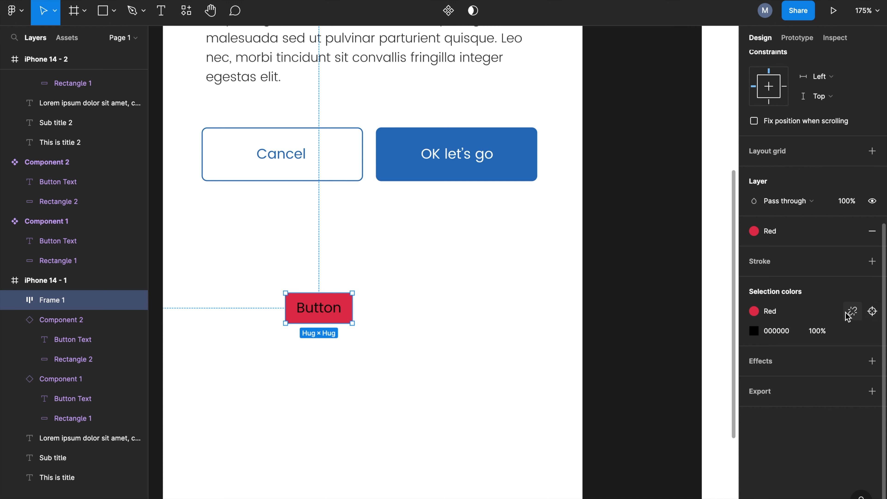
{"action": "scroll", "coordinate": [804, 313], "scroll_direction": "up", "scroll_amount": 1}
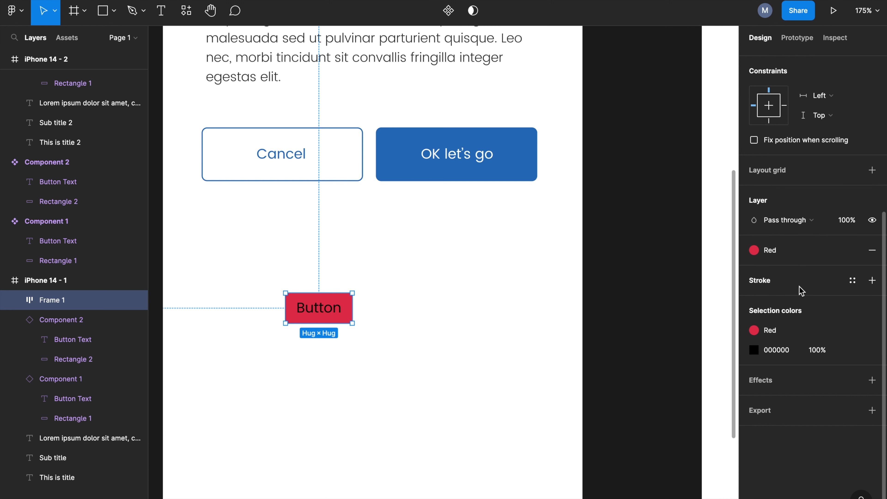
{"action": "scroll", "coordinate": [801, 292], "scroll_direction": "up", "scroll_amount": 2}
{"action": "scroll", "coordinate": [747, 235], "scroll_direction": "down", "scroll_amount": 4}
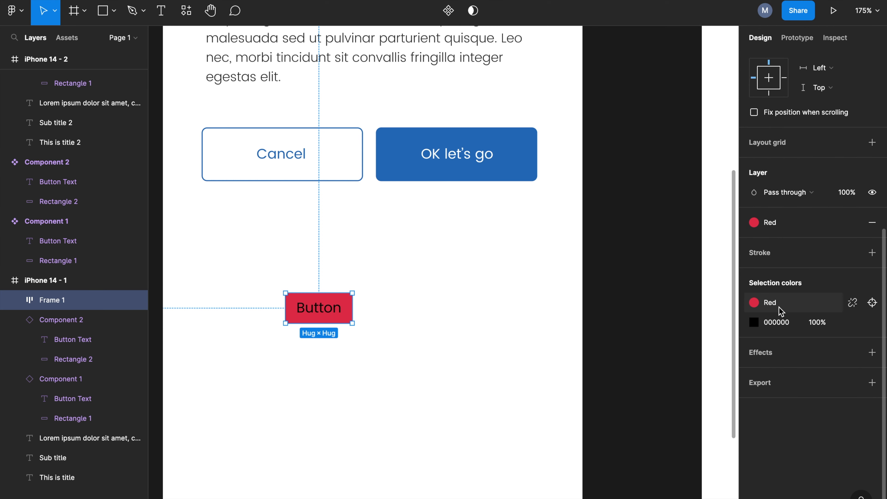
{"action": "left_click", "coordinate": [852, 302]}
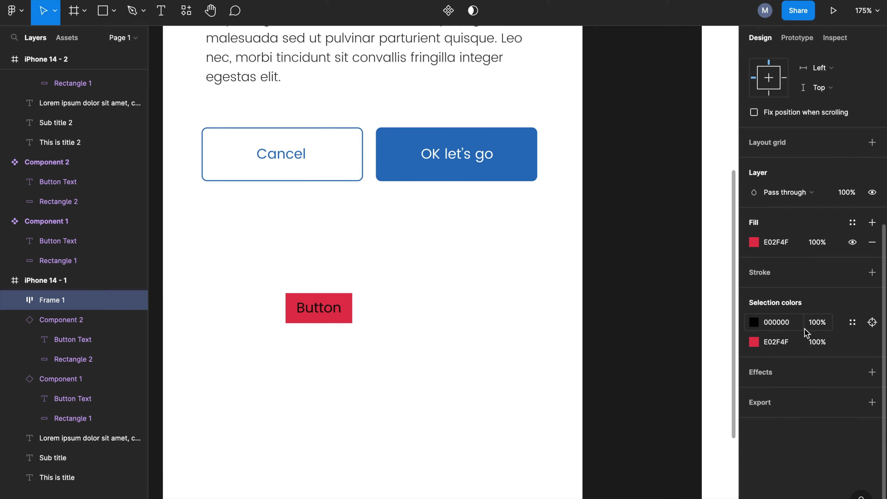
Step: Change the black "Button" label inside the red auto layout frame to white, FFFFFF
{"action": "left_click", "coordinate": [776, 323]}
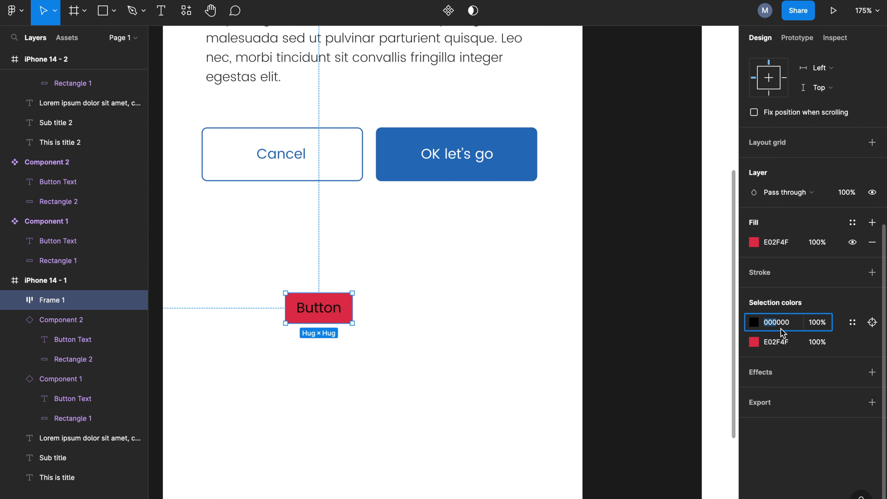
{"action": "type", "text": "ffffff"}
{"action": "key", "text": "Return"}
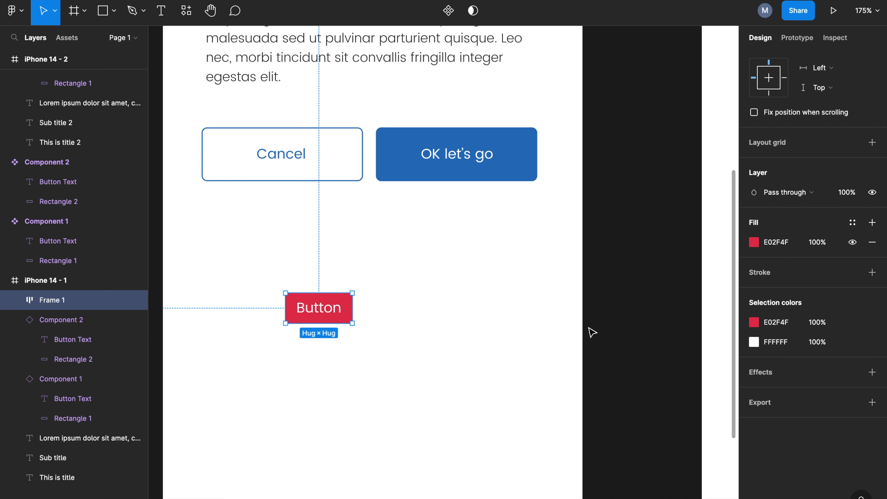
{"action": "left_click", "coordinate": [390, 308]}
Step: Set the red auto layout frame's left and right padding to 15 each, using individual padding values
{"action": "left_click", "coordinate": [347, 311]}
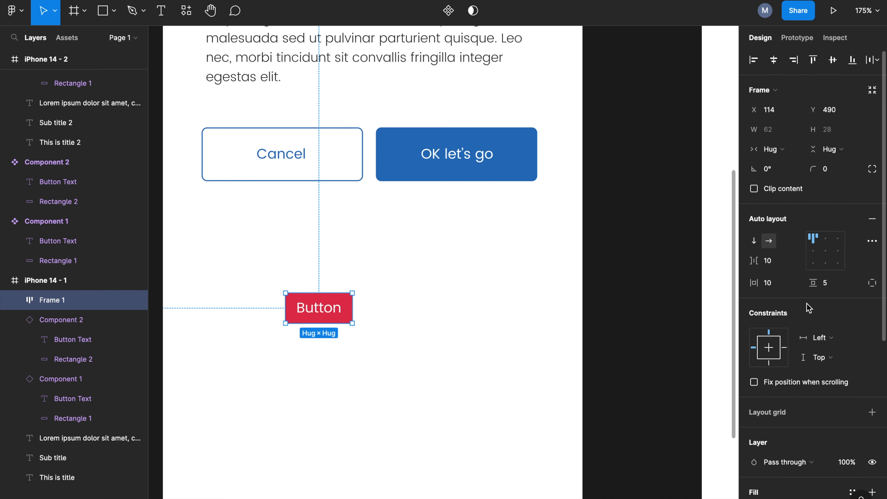
{"action": "left_click", "coordinate": [873, 287]}
{"action": "left_click", "coordinate": [767, 283]}
{"action": "type", "text": "1"}
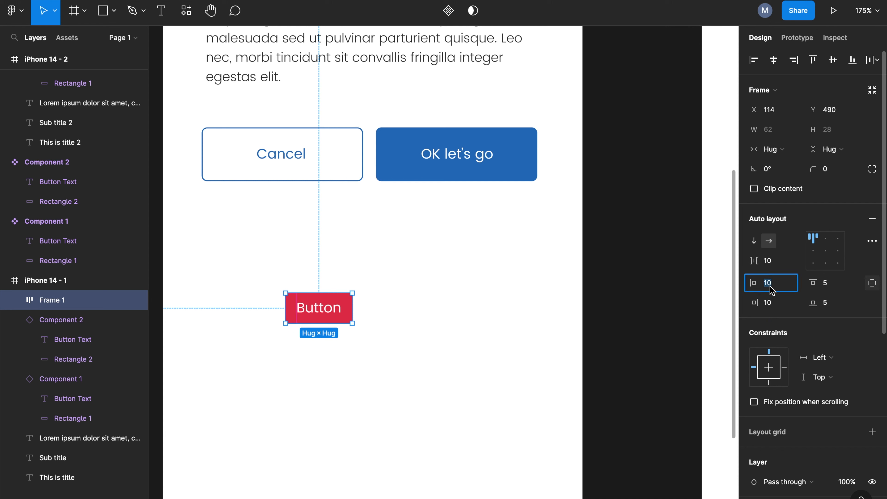
{"action": "type", "text": "5"}
{"action": "key", "text": "Tab"}
{"action": "type", "text": "15"}
{"action": "key", "text": "Tab"}
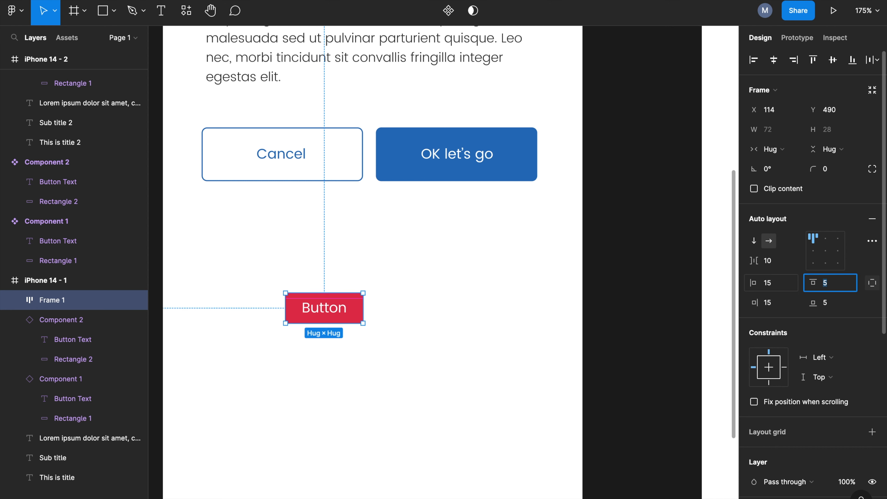
{"action": "scroll", "coordinate": [776, 384], "scroll_direction": "down", "scroll_amount": 4}
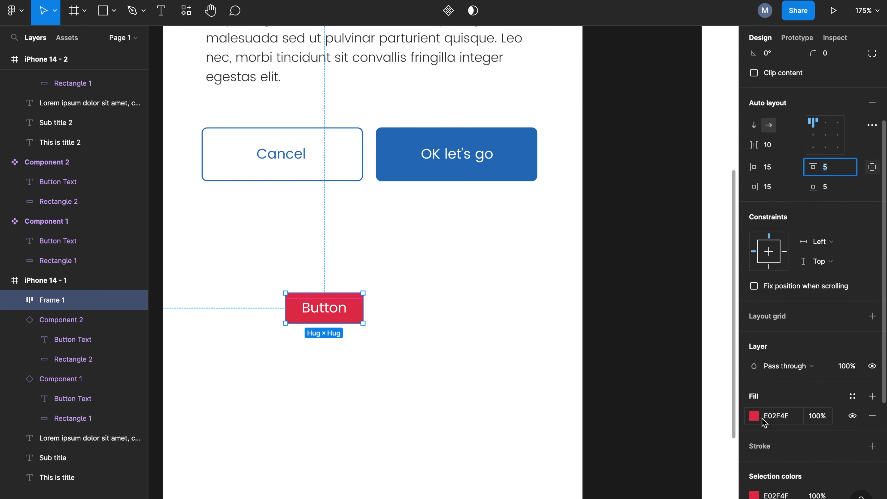
{"action": "scroll", "coordinate": [783, 426], "scroll_direction": "down", "scroll_amount": 1}
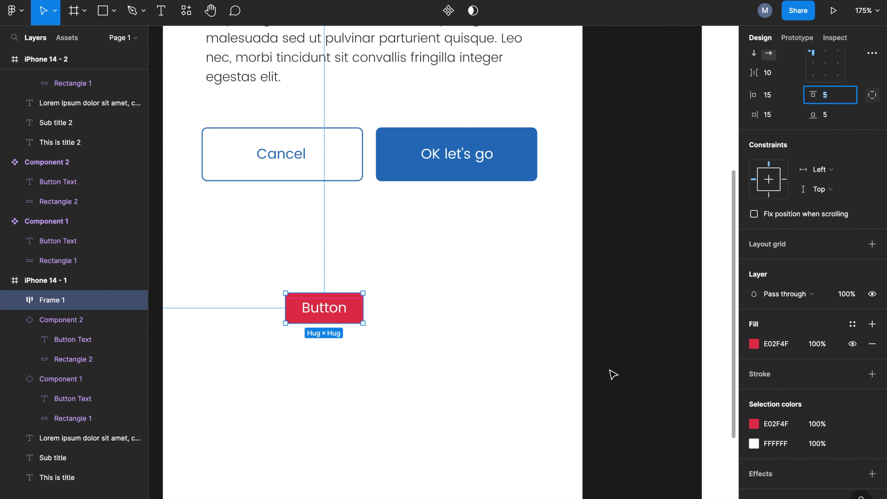
Step: Set the font size of the "Button" text in the red frame to 12
{"action": "left_click", "coordinate": [320, 313]}
{"action": "left_click", "coordinate": [324, 307]}
{"action": "double_click", "coordinate": [324, 308]}
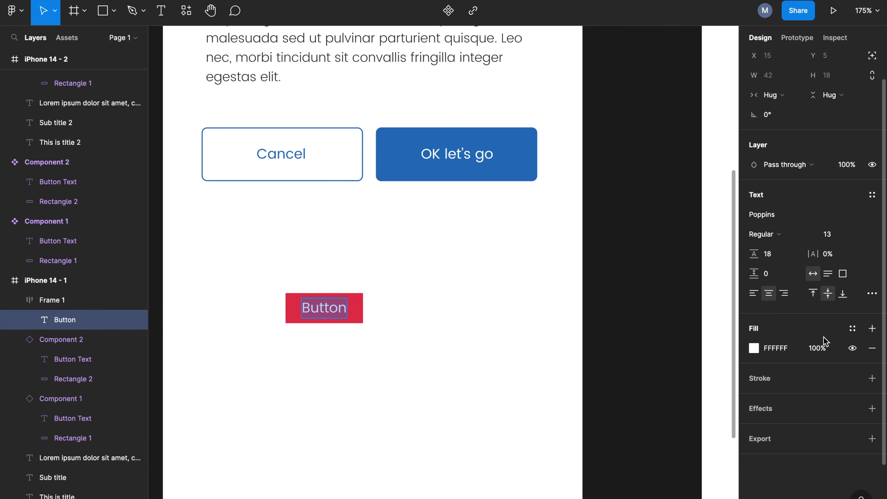
{"action": "left_click", "coordinate": [828, 234]}
{"action": "type", "text": "123"}
{"action": "key", "text": "Return"}
{"action": "left_click", "coordinate": [831, 238]}
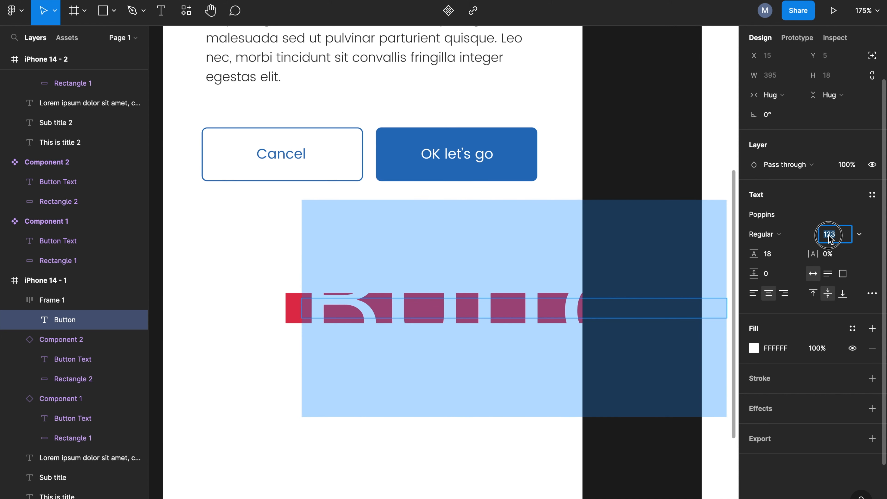
{"action": "type", "text": "12"}
{"action": "key", "text": "Return"}
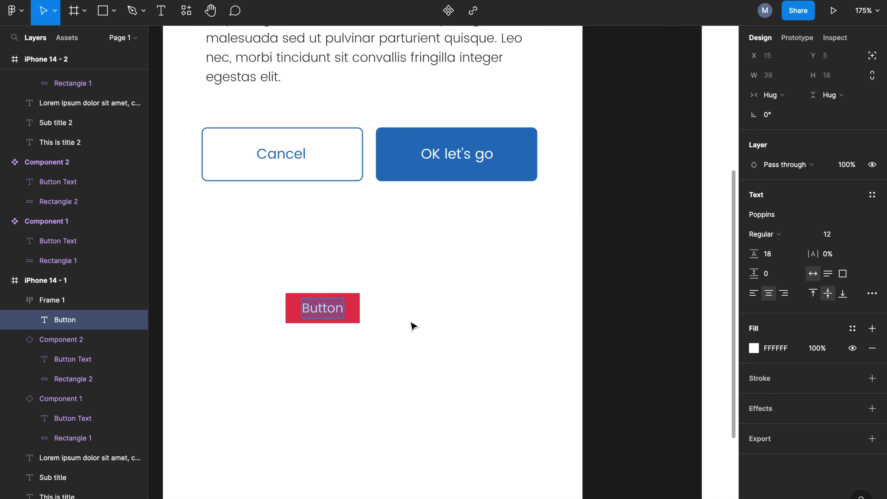
{"action": "left_click", "coordinate": [384, 304]}
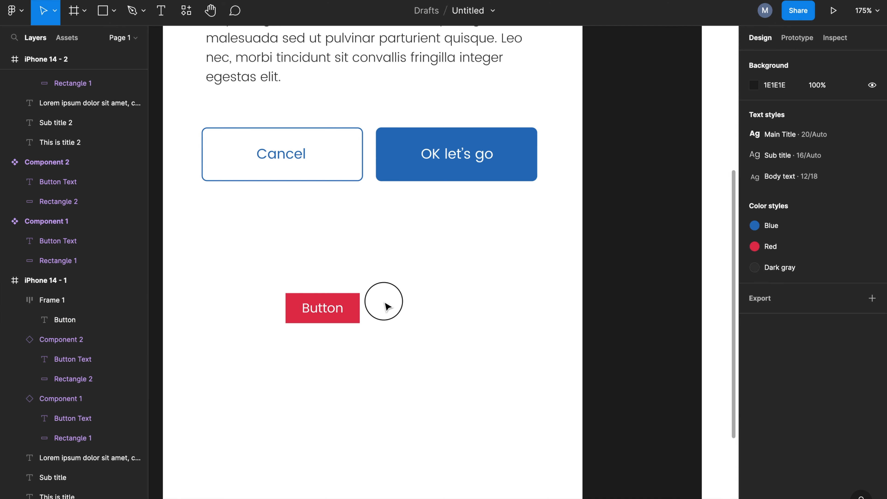
Step: Round the red button frame with a corner radius of 100
{"action": "left_click", "coordinate": [357, 306]}
{"action": "left_click", "coordinate": [838, 171]}
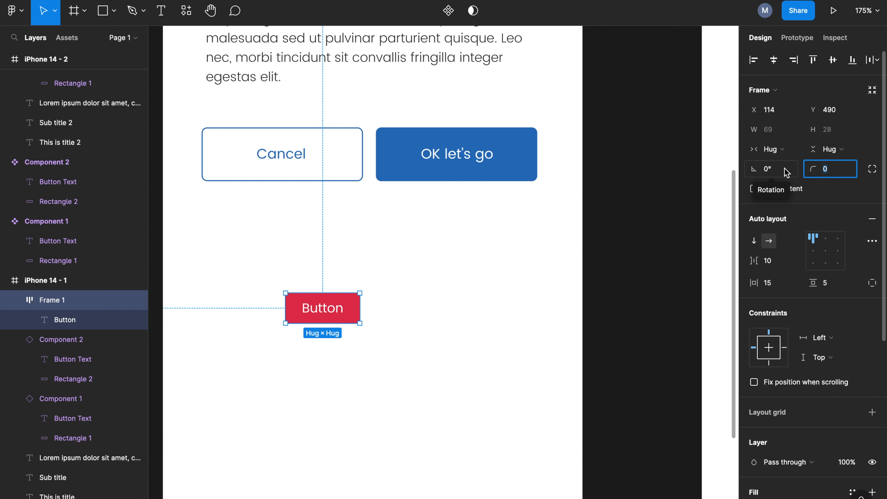
{"action": "type", "text": "10"}
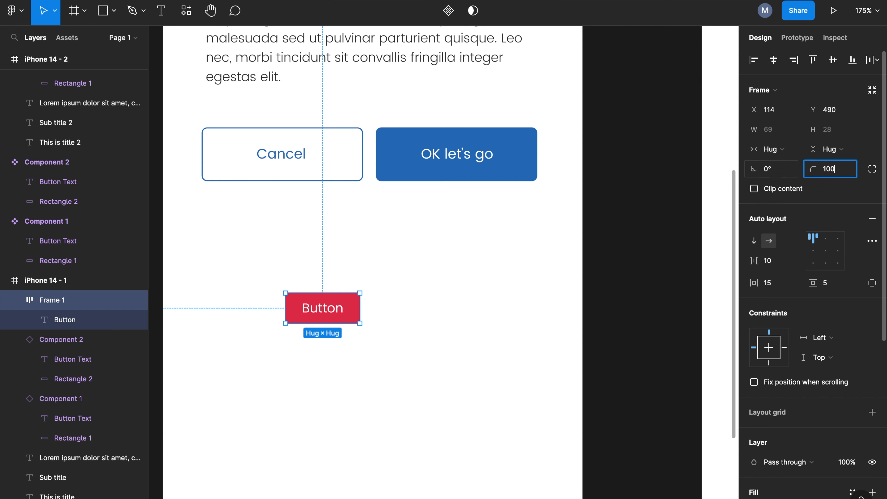
{"action": "type", "text": "0"}
{"action": "key", "text": "Return"}
{"action": "left_click", "coordinate": [489, 353]}
Step: Turn the red button frame into a component and move it out of the iPhone 14 - 1 frame, just above Component 1
{"action": "left_click", "coordinate": [349, 316]}
{"action": "left_click", "coordinate": [355, 360]}
{"action": "left_click", "coordinate": [344, 319]}
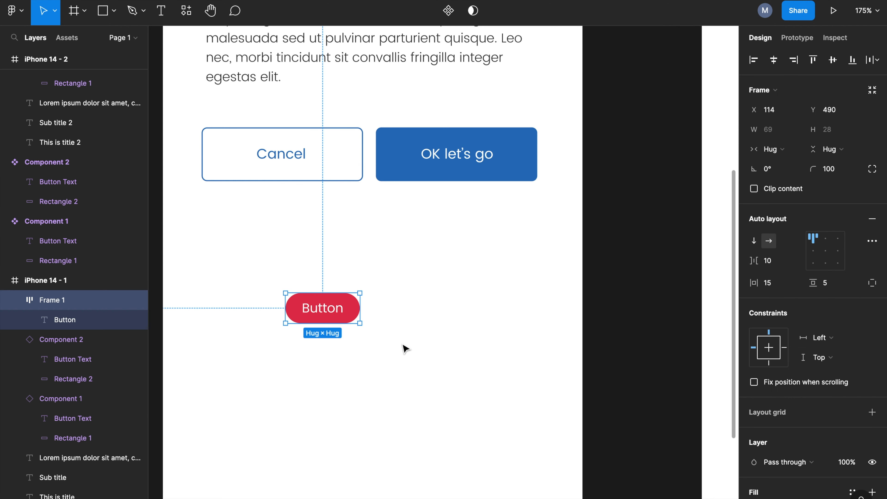
{"action": "left_click", "coordinate": [449, 13]}
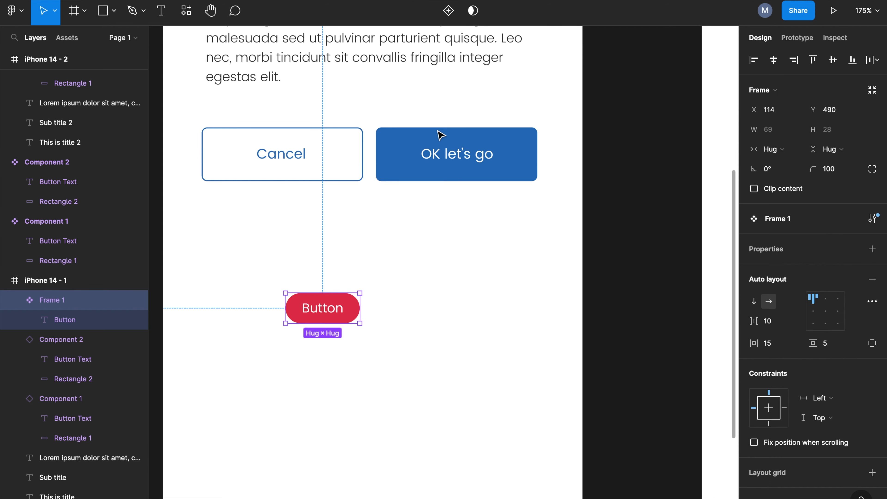
{"action": "left_click", "coordinate": [453, 348]}
{"action": "left_click_drag", "start_coordinate": [353, 368], "coordinate": [521, 318]}
{"action": "left_click_drag", "start_coordinate": [480, 259], "coordinate": [231, 277]}
{"action": "left_click", "coordinate": [246, 325]}
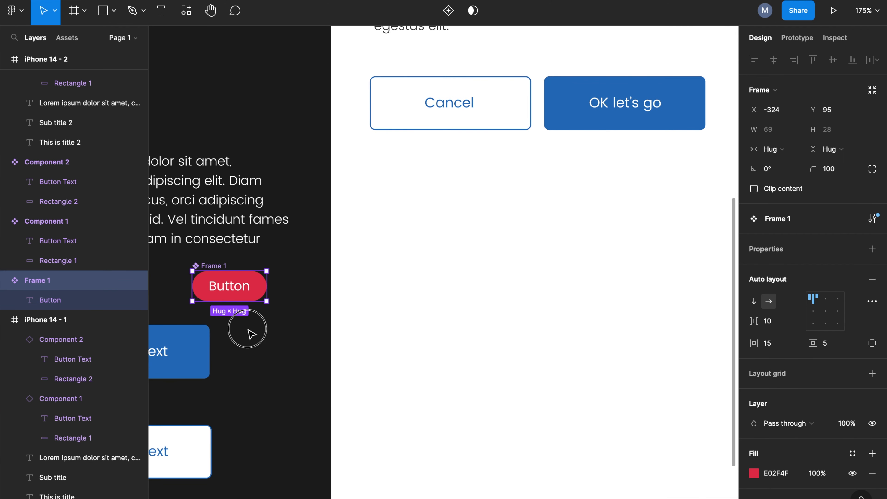
Step: Place an instance of the red button from the local components below the Cancel button in the iPhone 14 - 1 frame
{"action": "key", "text": "alt+2"}
{"action": "left_click_drag", "start_coordinate": [54, 208], "coordinate": [429, 259]}
{"action": "left_click", "coordinate": [498, 330]}
Step: Change the red button instance's label to "This is download button"
{"action": "left_click", "coordinate": [435, 270]}
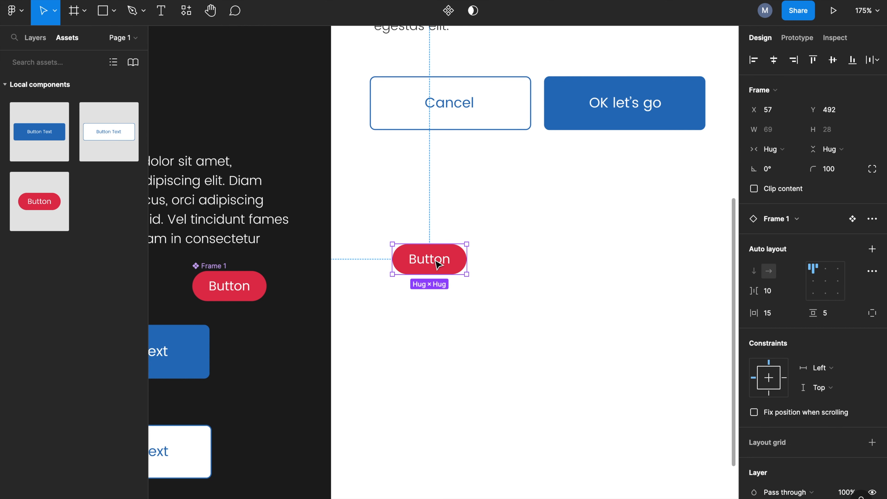
{"action": "double_click", "coordinate": [441, 266]}
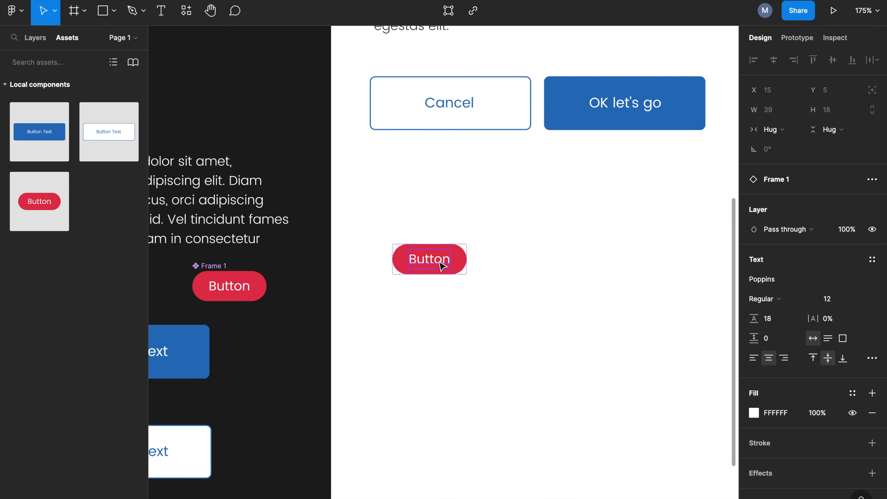
{"action": "double_click", "coordinate": [436, 260]}
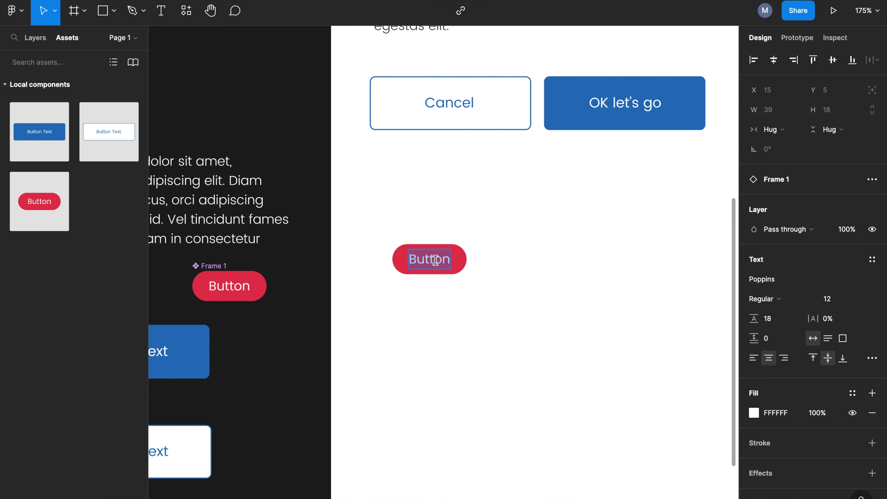
{"action": "type", "text": "This is"}
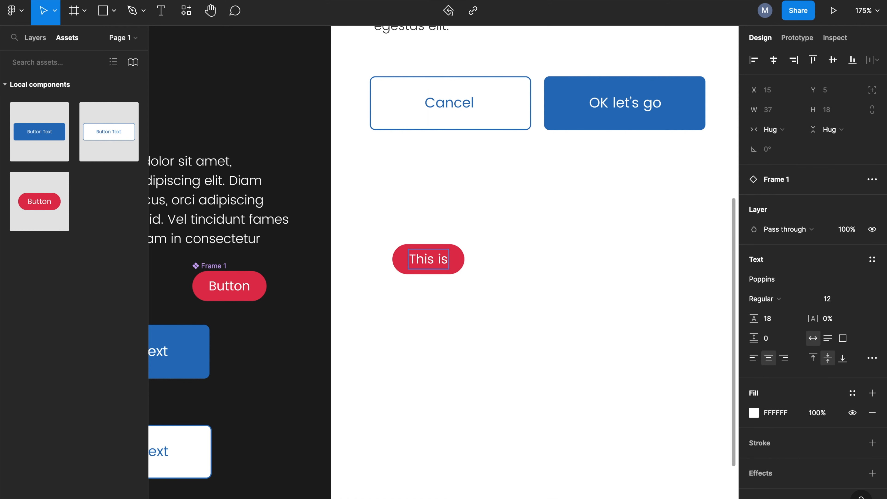
{"action": "key", "text": "BackSpace"}
{"action": "key", "text": "BackSpace"}
{"action": "key", "text": "BackSpace"}
{"action": "key", "text": "BackSpace"}
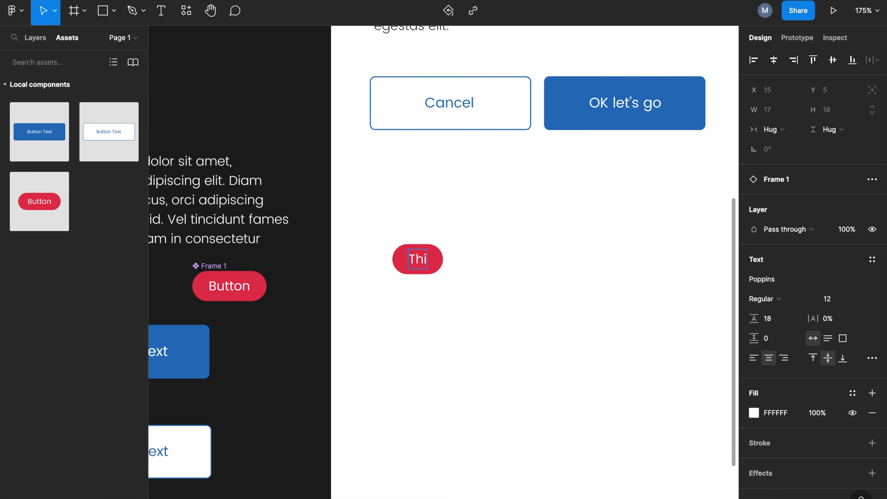
{"action": "type", "text": "s is "}
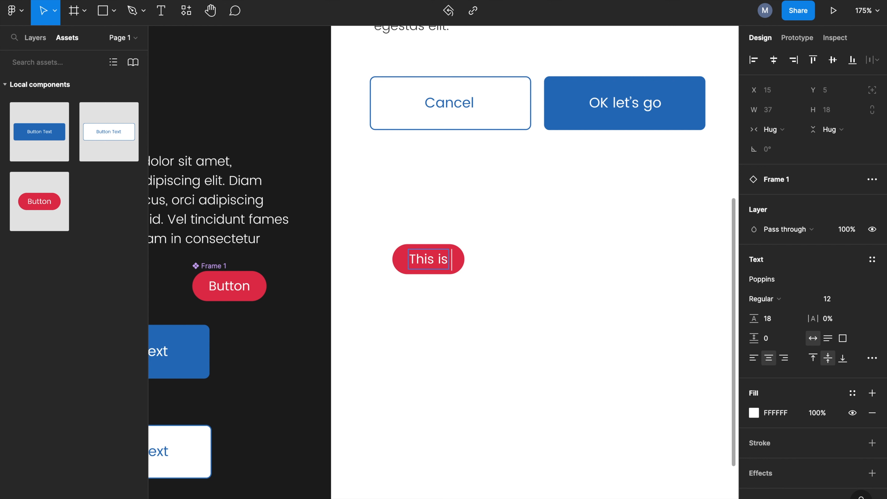
{"action": "type", "text": "download"}
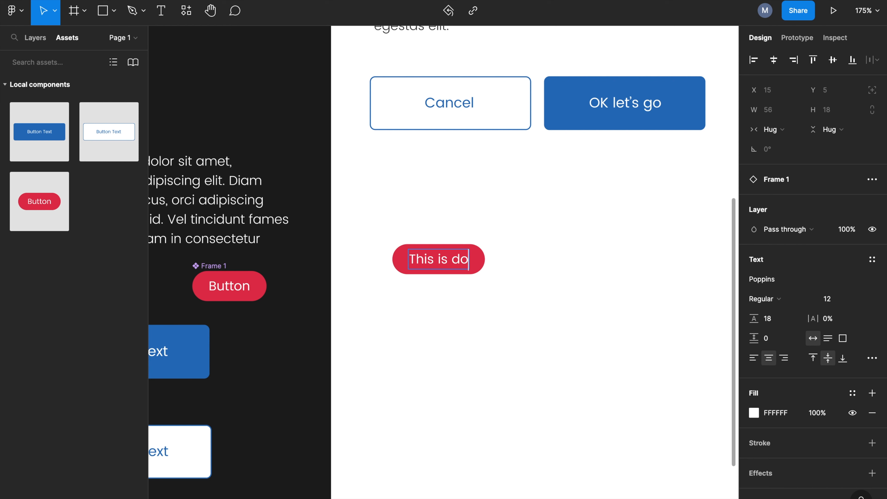
{"action": "type", "text": "ton"}
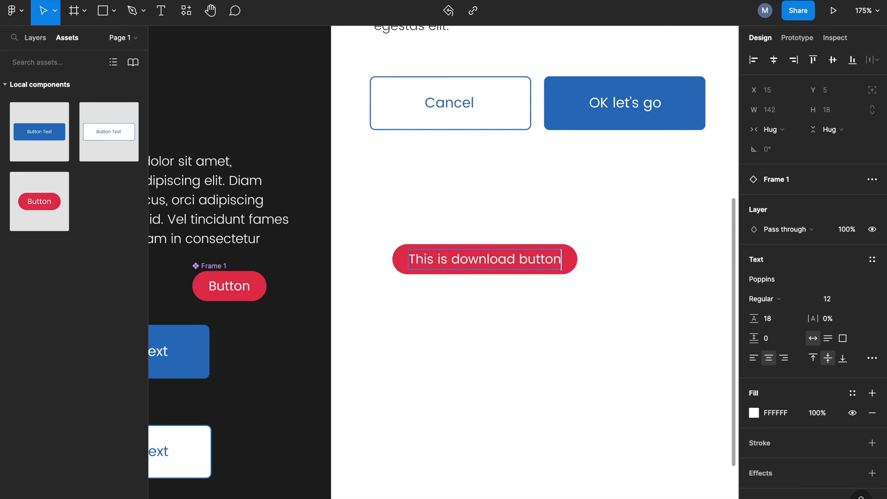
{"action": "key", "text": "Escape"}
{"action": "left_click", "coordinate": [420, 301]}
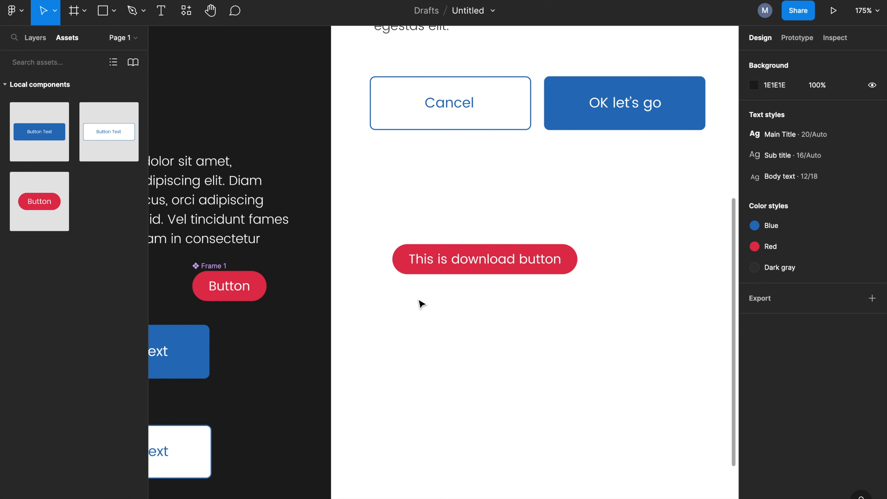
{"action": "left_click", "coordinate": [469, 265]}
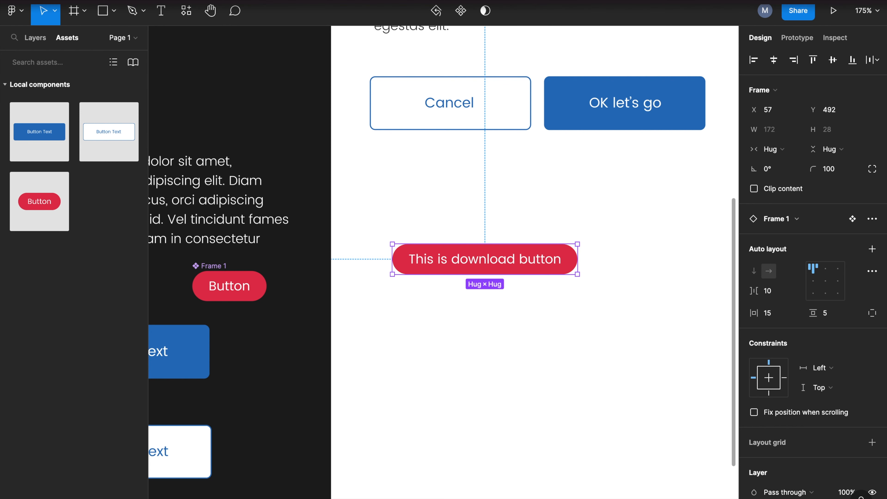
{"action": "left_click", "coordinate": [620, 311]}
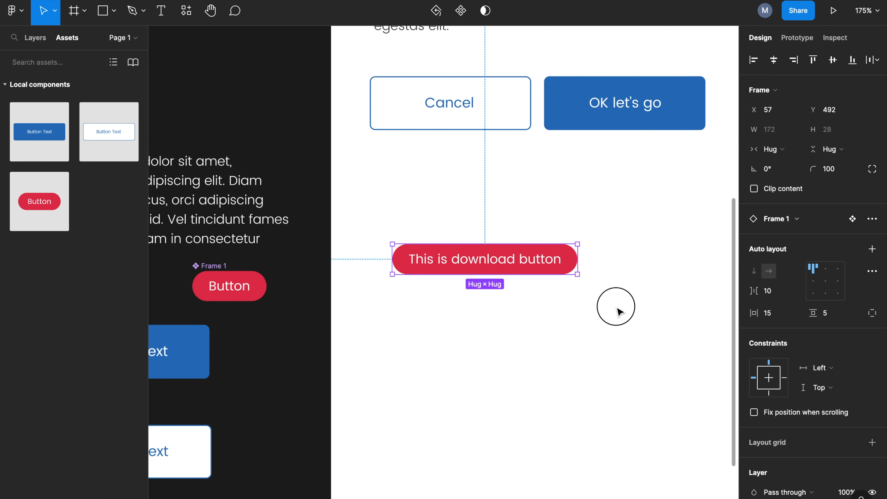
Step: Move the main red button component below Component 2, lined up with the other main components
{"action": "scroll", "coordinate": [512, 278], "scroll_direction": "down", "scroll_amount": 1}
{"action": "scroll", "coordinate": [511, 278], "scroll_direction": "down", "scroll_amount": 3}
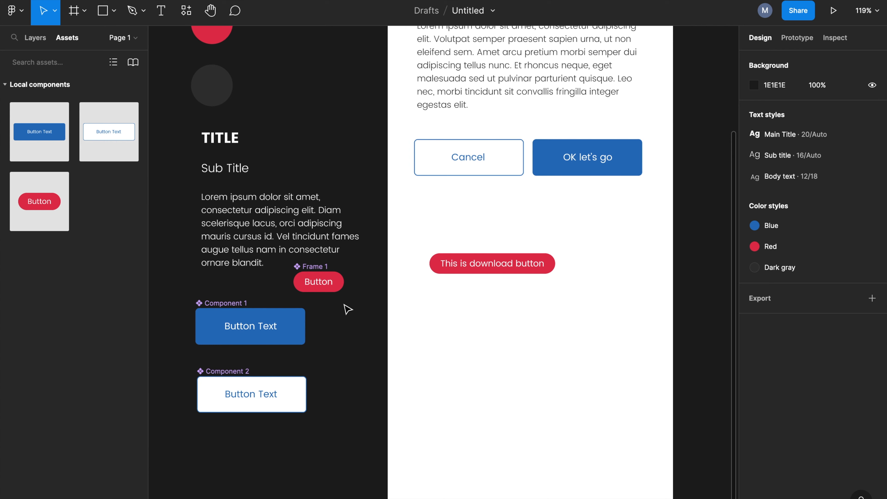
{"action": "scroll", "coordinate": [382, 268], "scroll_direction": "down", "scroll_amount": 3}
{"action": "scroll", "coordinate": [382, 267], "scroll_direction": "left", "scroll_amount": 2}
{"action": "left_click_drag", "start_coordinate": [370, 173], "coordinate": [272, 350]}
{"action": "left_click", "coordinate": [363, 358]}
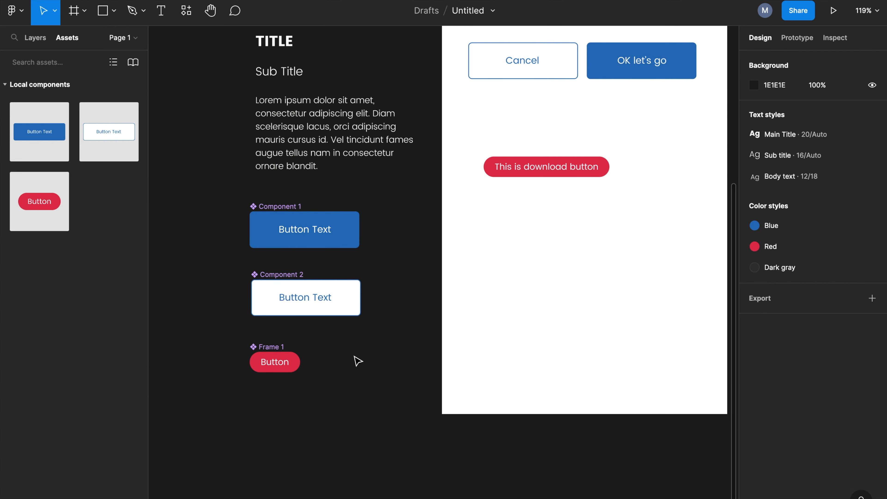
Step: Set the font size of the label in the main red button component to 11
{"action": "double_click", "coordinate": [292, 366]}
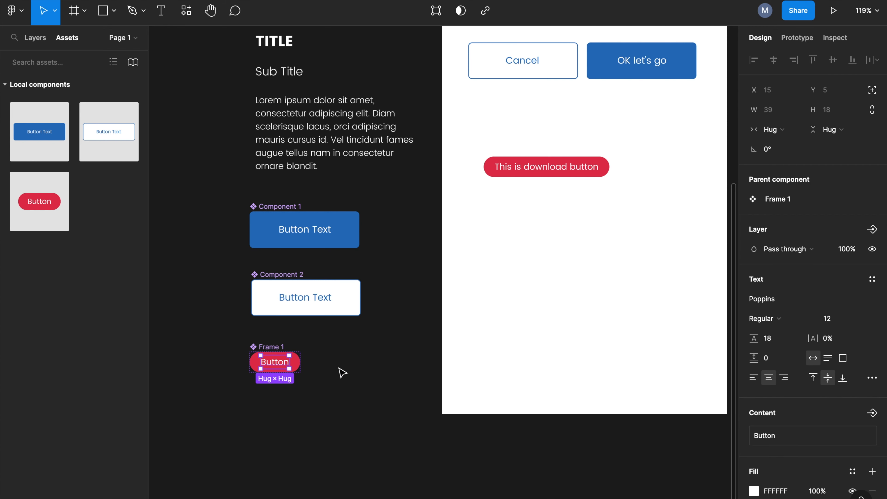
{"action": "scroll", "coordinate": [258, 369], "scroll_direction": "up", "scroll_amount": 3}
{"action": "scroll", "coordinate": [258, 370], "scroll_direction": "up", "scroll_amount": 1}
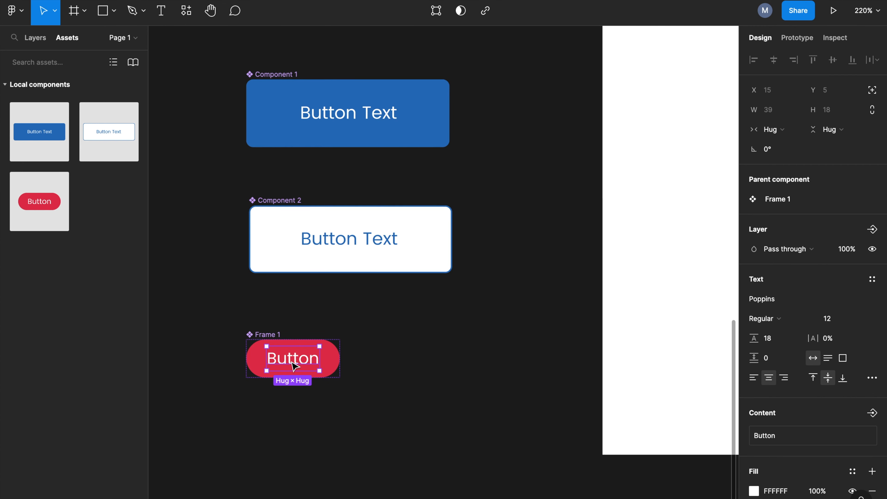
{"action": "double_click", "coordinate": [295, 363]}
{"action": "left_click", "coordinate": [826, 319]}
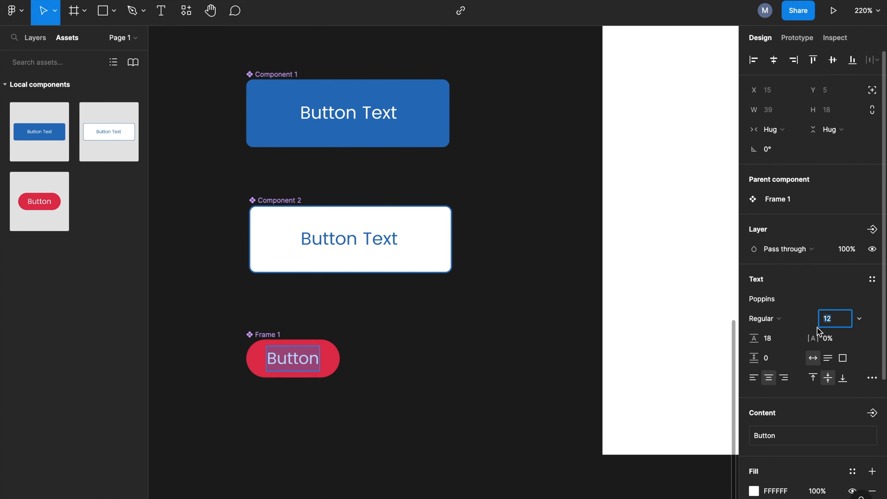
{"action": "scroll", "coordinate": [506, 325], "scroll_direction": "down", "scroll_amount": 3}
{"action": "type", "text": "11"}
{"action": "key", "text": "Return"}
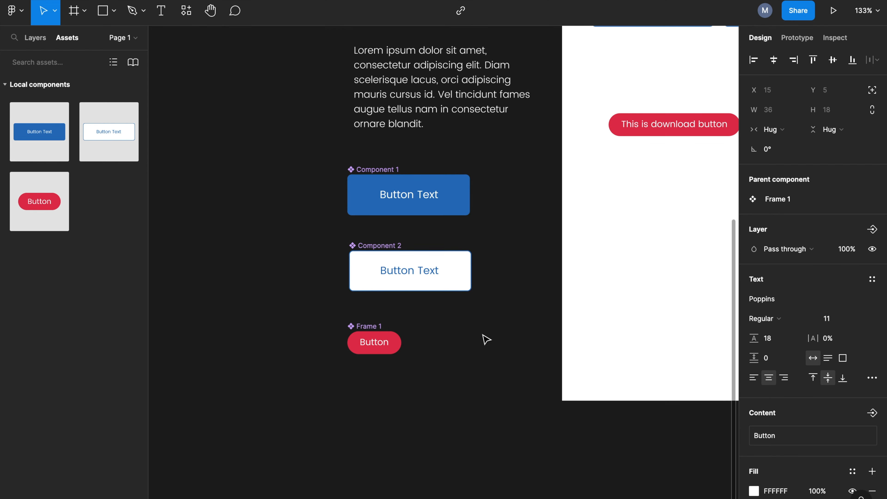
{"action": "key", "text": "Escape"}
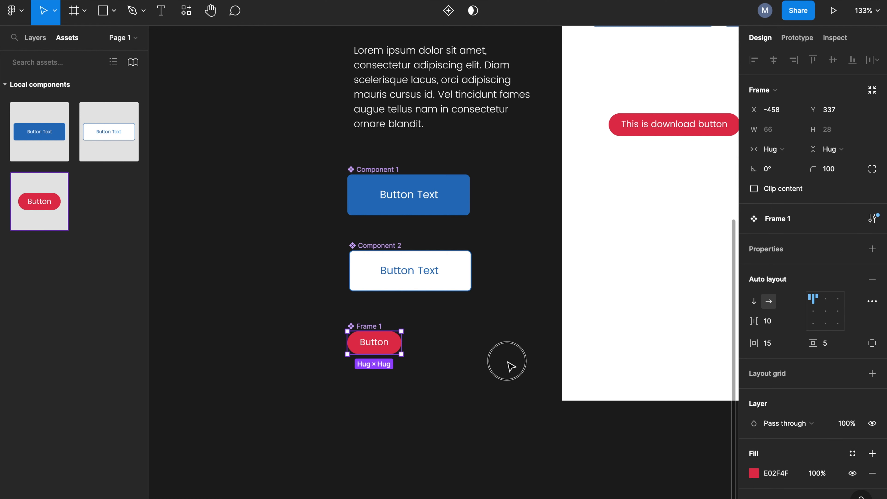
{"action": "left_click", "coordinate": [508, 364]}
{"action": "left_click_drag", "start_coordinate": [529, 258], "coordinate": [443, 338]}
{"action": "scroll", "coordinate": [496, 295], "scroll_direction": "down", "scroll_amount": 4}
{"action": "left_click_drag", "start_coordinate": [617, 307], "coordinate": [576, 397]}
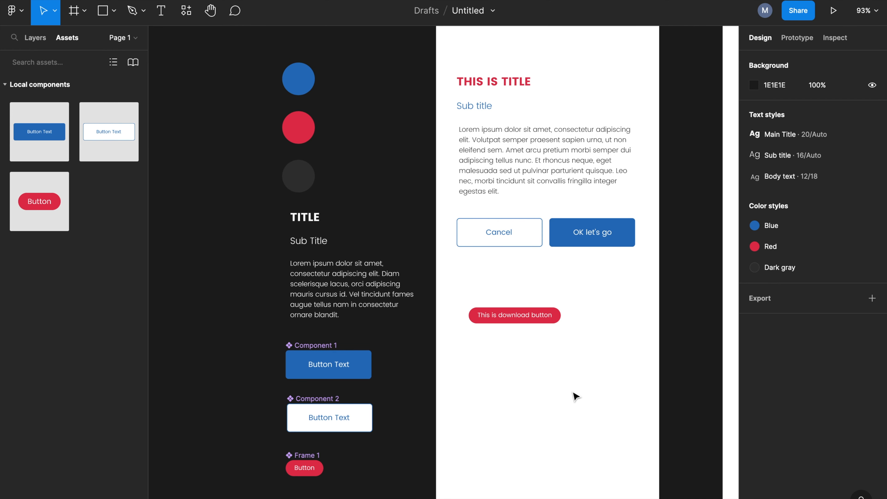